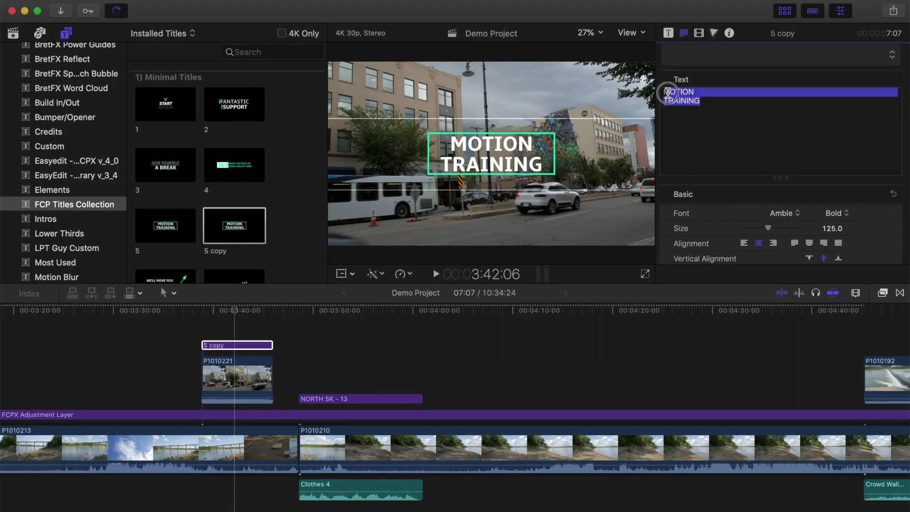
Change the title text to SASKATOON and reveal the Final Cut Pro library in Finder
{"action": "type", "text": "SASKATOON"}
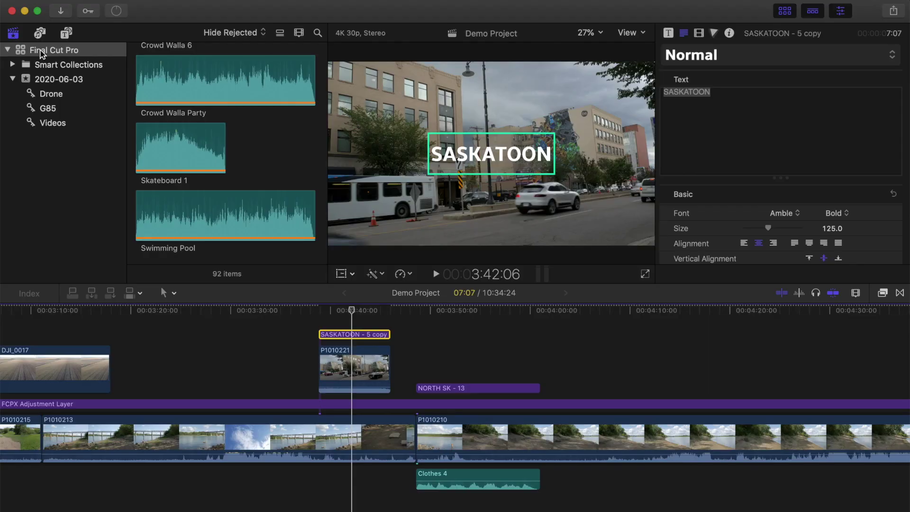
{"action": "right_click", "coordinate": [42, 51]}
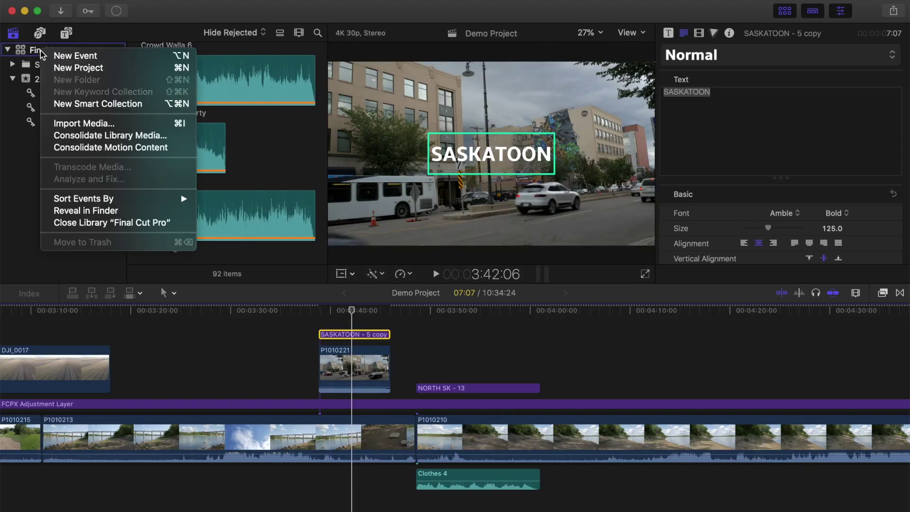
{"action": "left_click", "coordinate": [112, 211]}
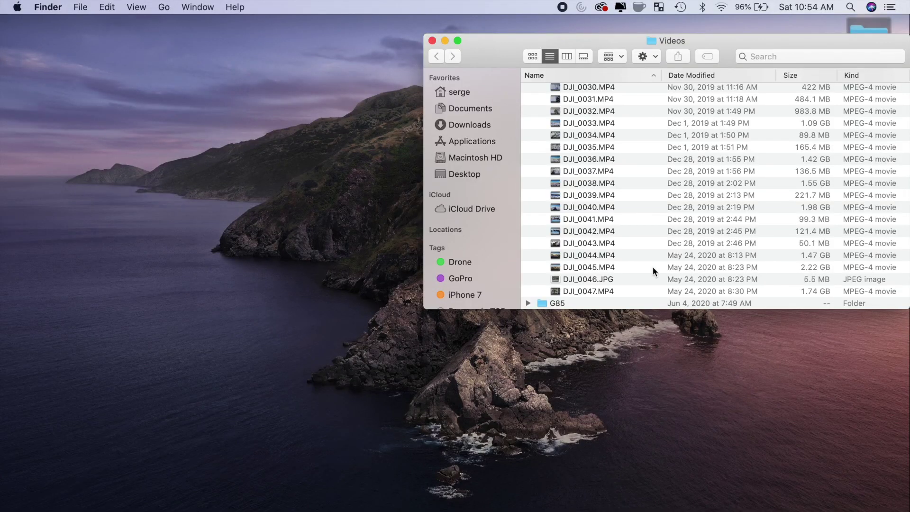
Preview the photo DJI_0046.JPG and move it to the Trash
{"action": "left_click", "coordinate": [602, 279]}
{"action": "key", "text": "space"}
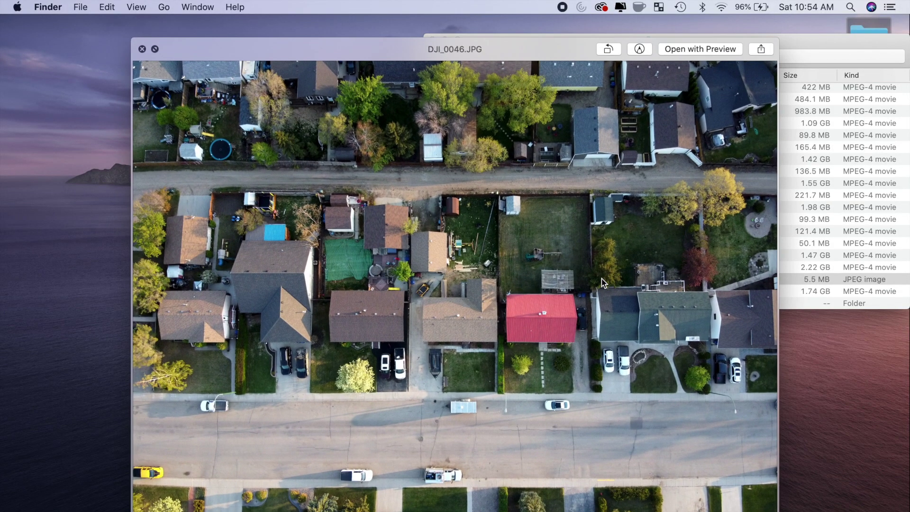
{"action": "key", "text": "space"}
{"action": "right_click", "coordinate": [602, 279]}
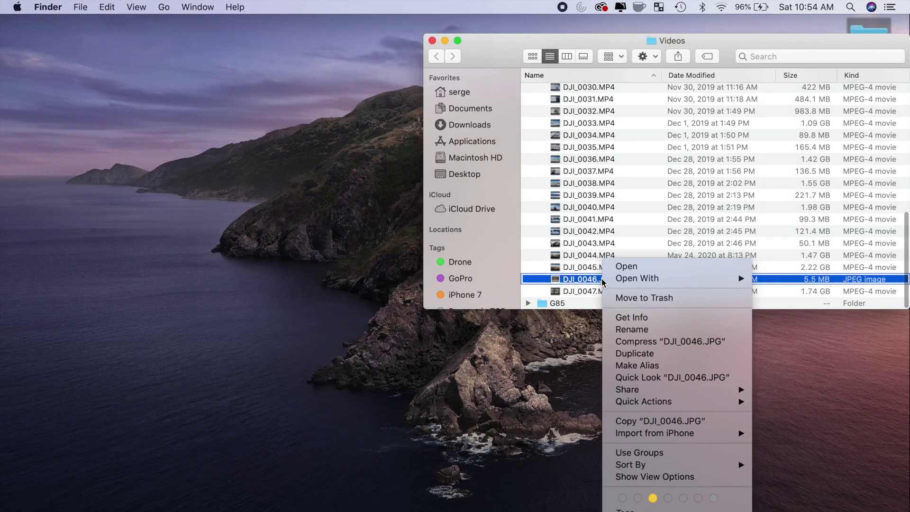
{"action": "left_click", "coordinate": [619, 298]}
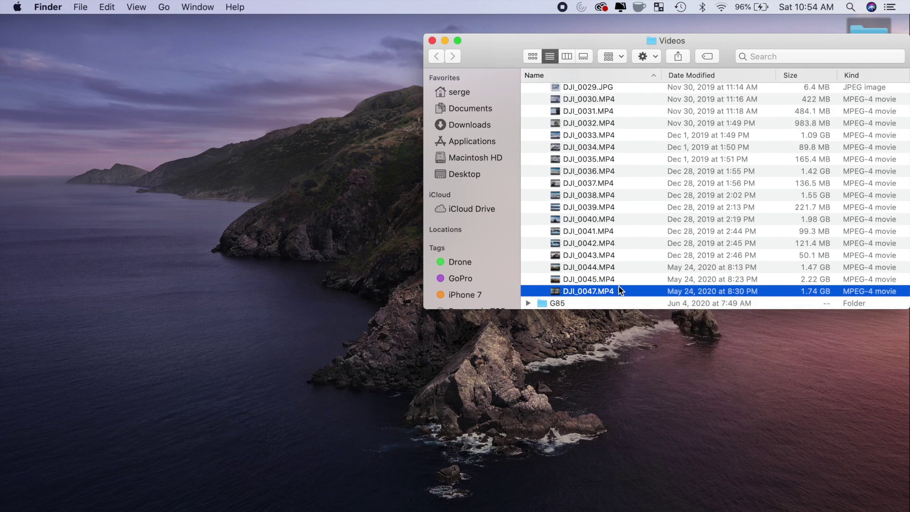
Preview the clip DJI_0047.MP4, then open it in QuickTime Player
{"action": "key", "text": "space"}
{"action": "key", "text": "space"}
{"action": "right_click", "coordinate": [609, 291]}
{"action": "mouse_move", "coordinate": [634, 278]}
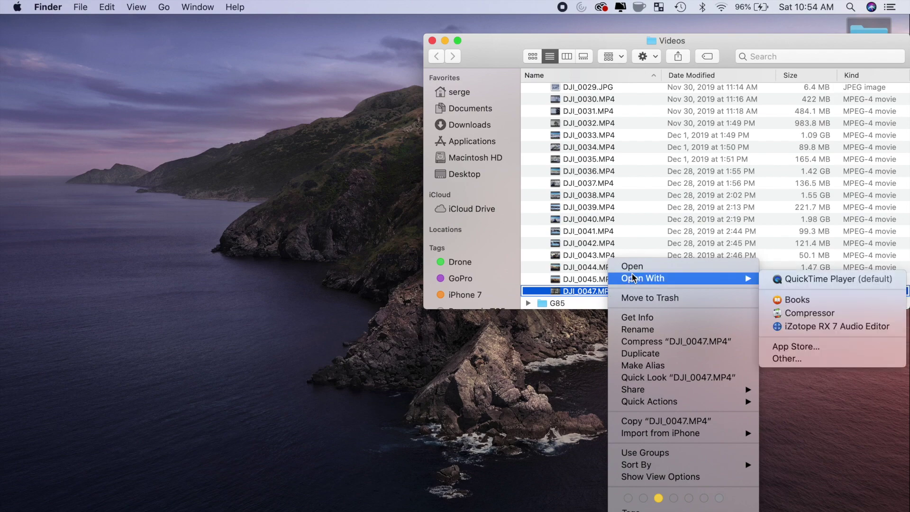
{"action": "left_click", "coordinate": [794, 279]}
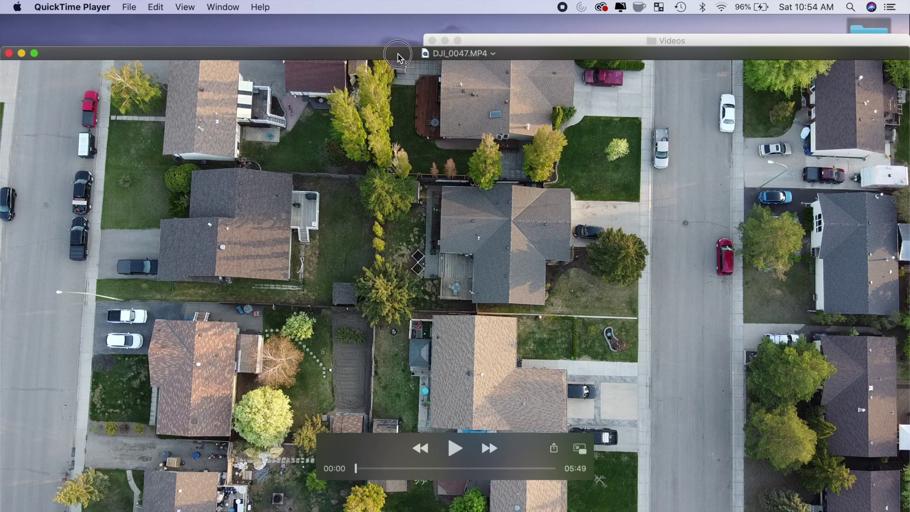
Trim DJI_0047.MP4 to roughly 00:07.29–02:34.29 in QuickTime Player
{"action": "left_click_drag", "start_coordinate": [398, 57], "coordinate": [398, 25]}
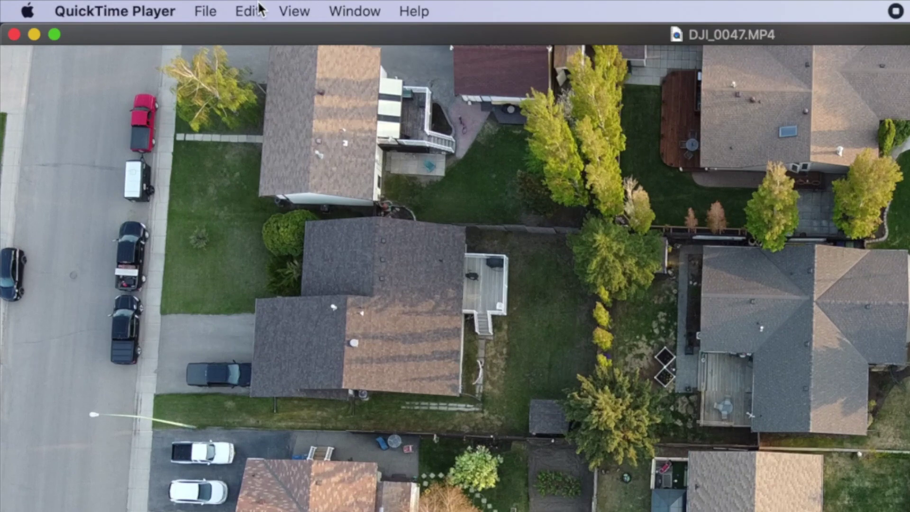
{"action": "left_click", "coordinate": [155, 7]}
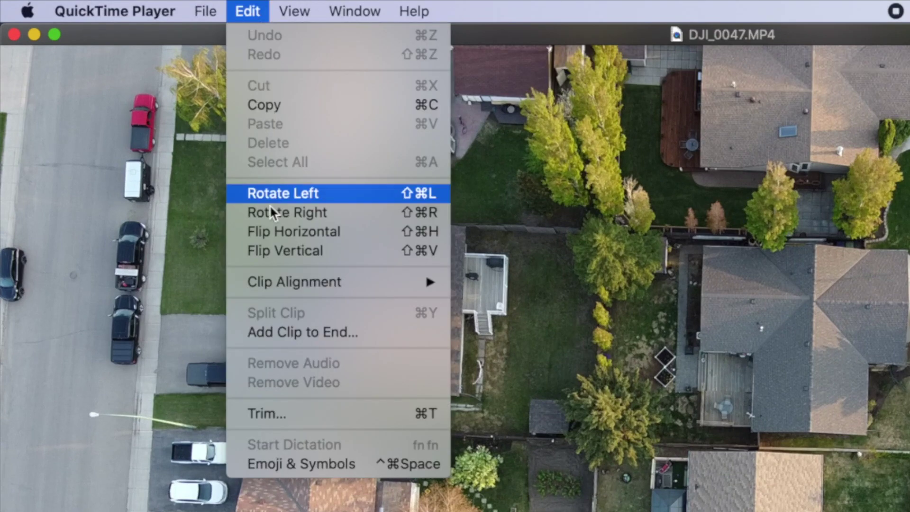
{"action": "left_click", "coordinate": [323, 414]}
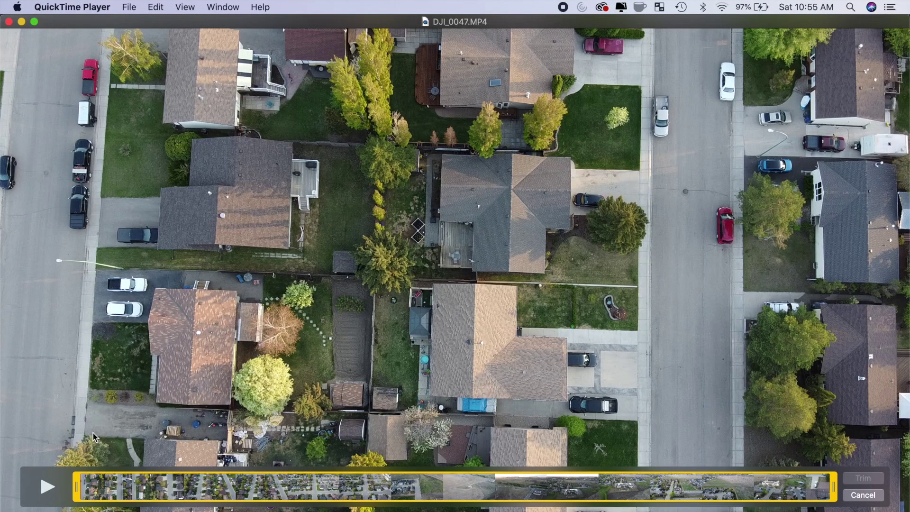
{"action": "left_click_drag", "start_coordinate": [77, 488], "coordinate": [92, 488]}
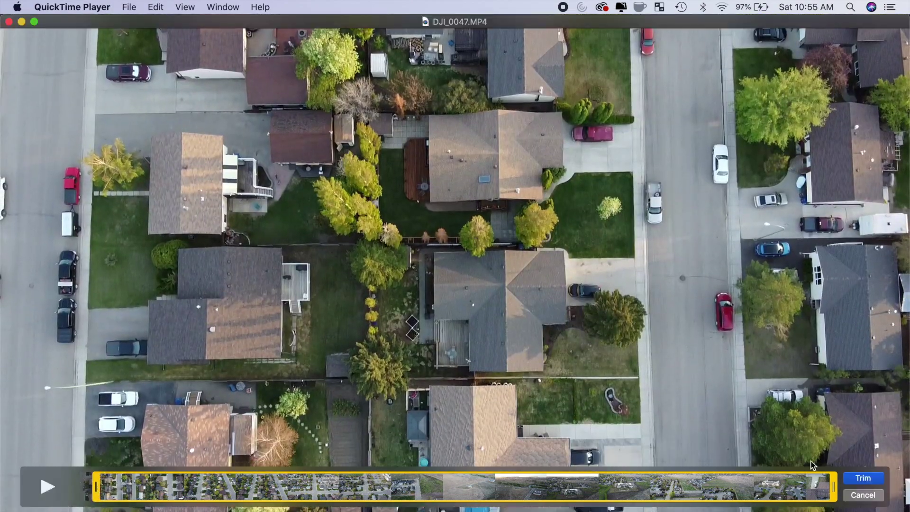
{"action": "left_click_drag", "start_coordinate": [834, 486], "coordinate": [406, 484]}
{"action": "left_click", "coordinate": [860, 479]}
Save the trimmed clip as a new file named 'DJI_0047 trimmed'
{"action": "left_click", "coordinate": [128, 8]}
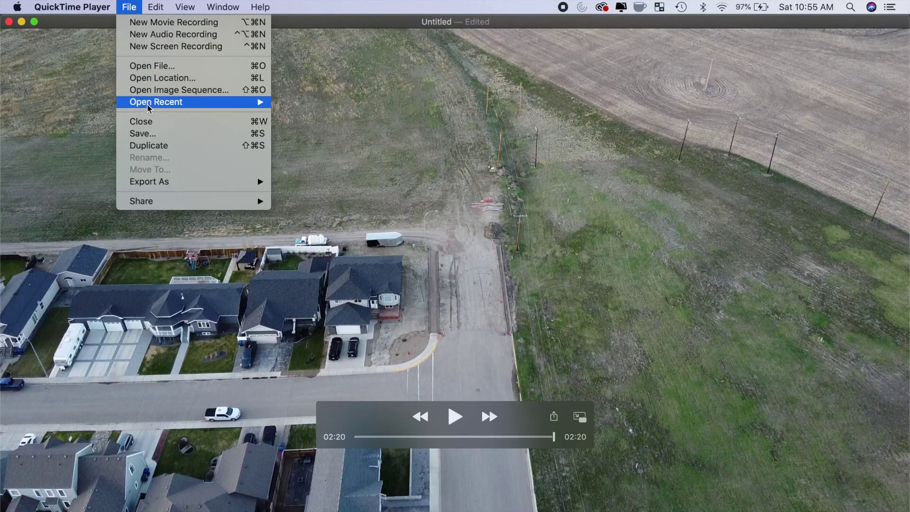
{"action": "left_click", "coordinate": [143, 134]}
{"action": "type", "text": "DJI_0047 trimmed"}
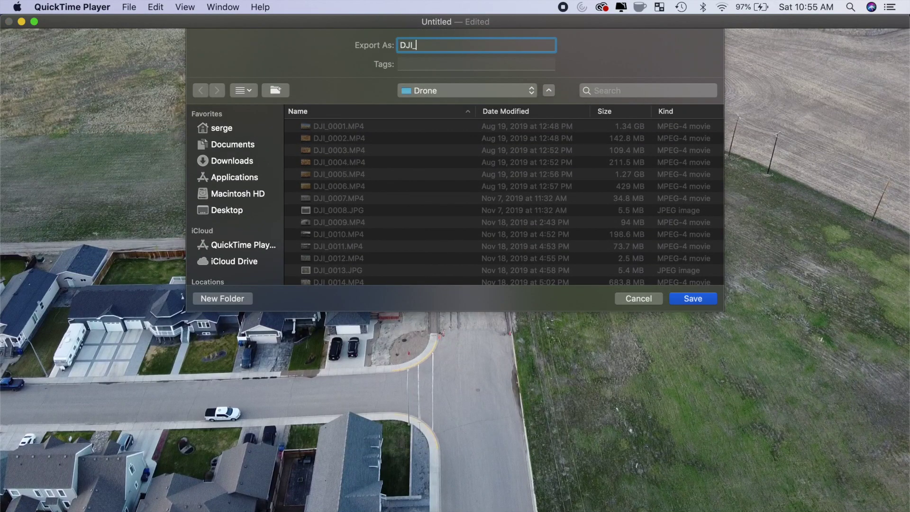
{"action": "left_click", "coordinate": [690, 300]}
Close the QuickTime window and move the original DJI_0047.MP4 to the Trash
{"action": "left_click", "coordinate": [9, 21]}
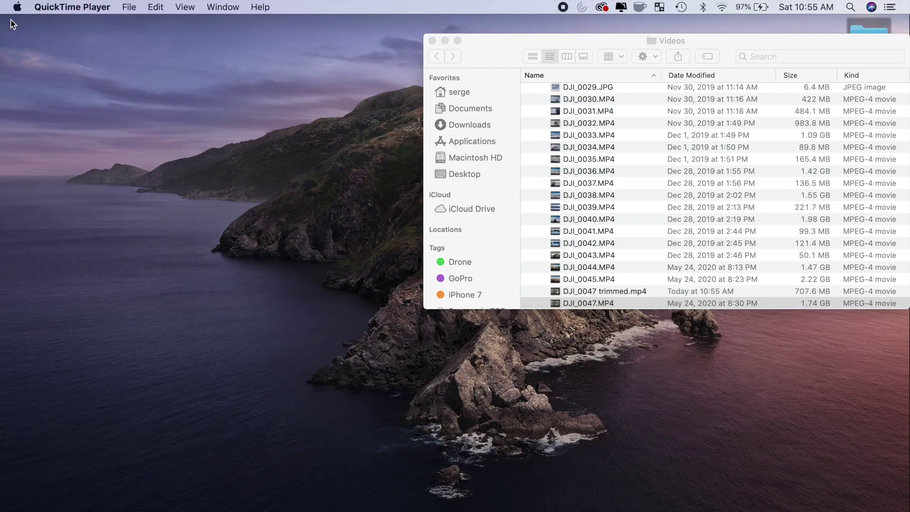
{"action": "left_click", "coordinate": [596, 303]}
{"action": "right_click", "coordinate": [596, 305]}
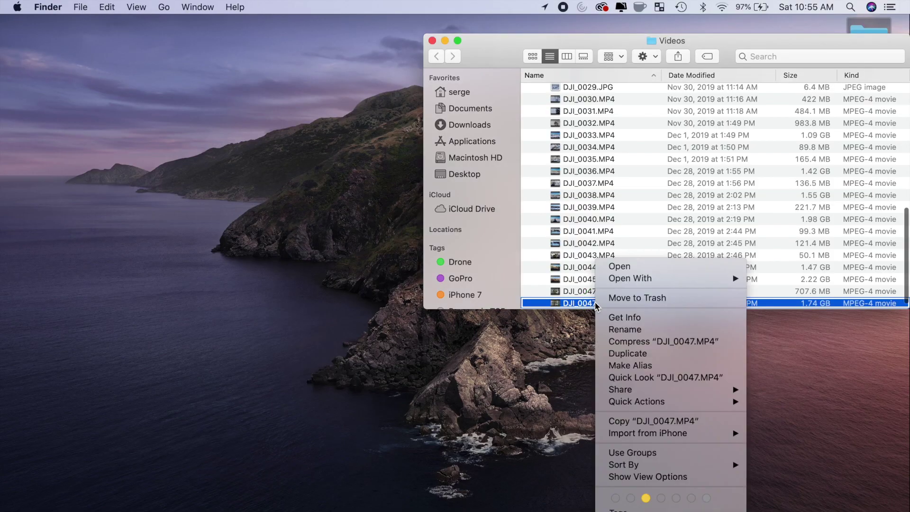
{"action": "left_click", "coordinate": [615, 298]}
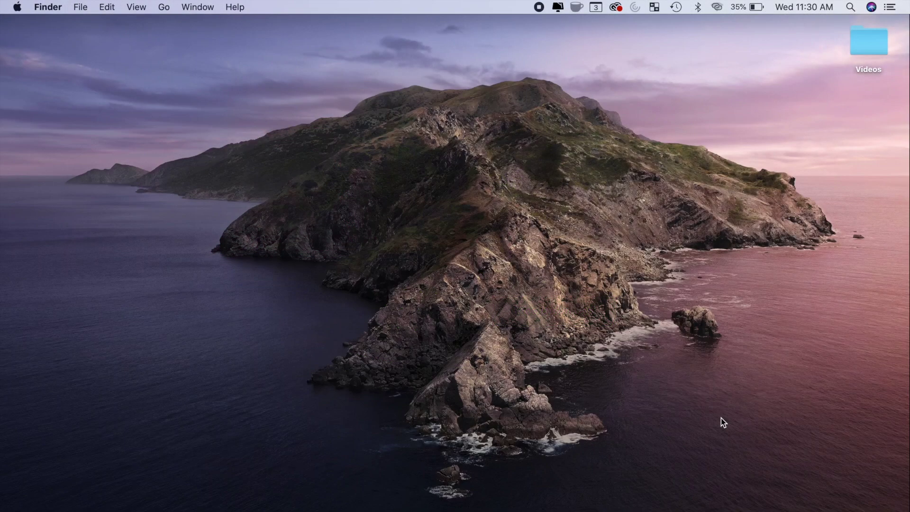
Launch CleanMyMac X from Launchpad and run a Smart Scan cleanup, removing 23.89 GB of junk
{"action": "key", "text": "F4"}
{"action": "left_click", "coordinate": [587, 351]}
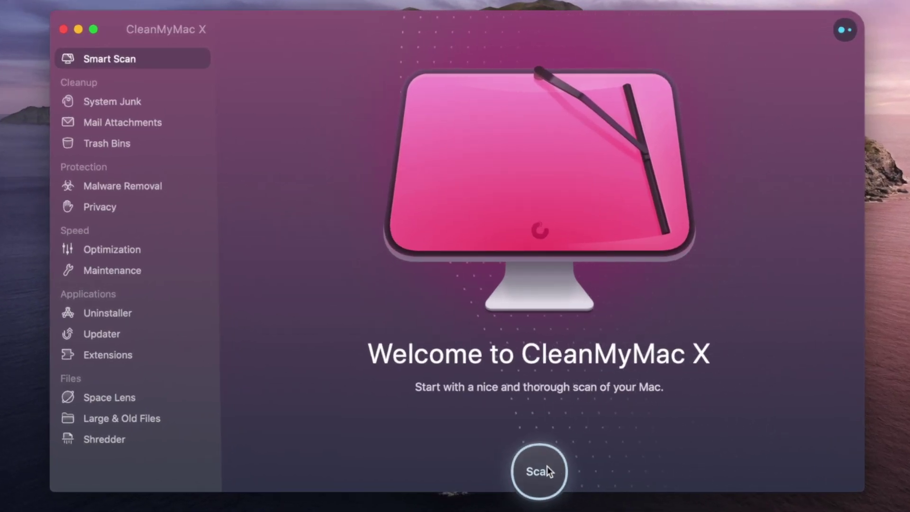
{"action": "left_click", "coordinate": [547, 467]}
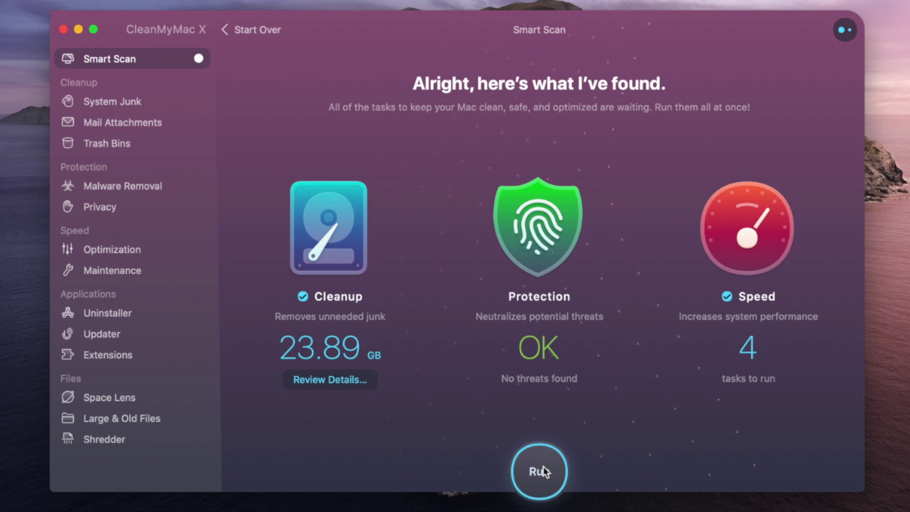
{"action": "left_click", "coordinate": [539, 471]}
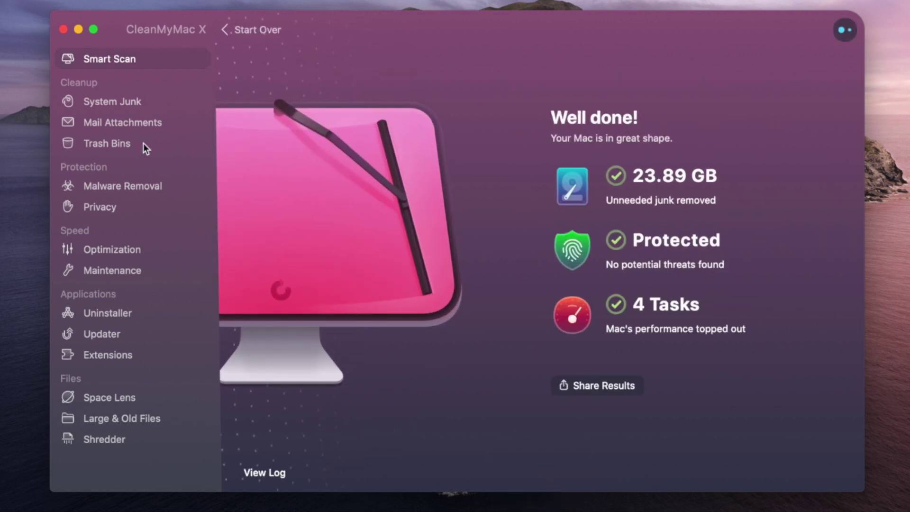
Use CleanMyMac X's Uninstaller on All Applications to remove HandBrake, freeing 63.7 MB
{"action": "left_click", "coordinate": [136, 126]}
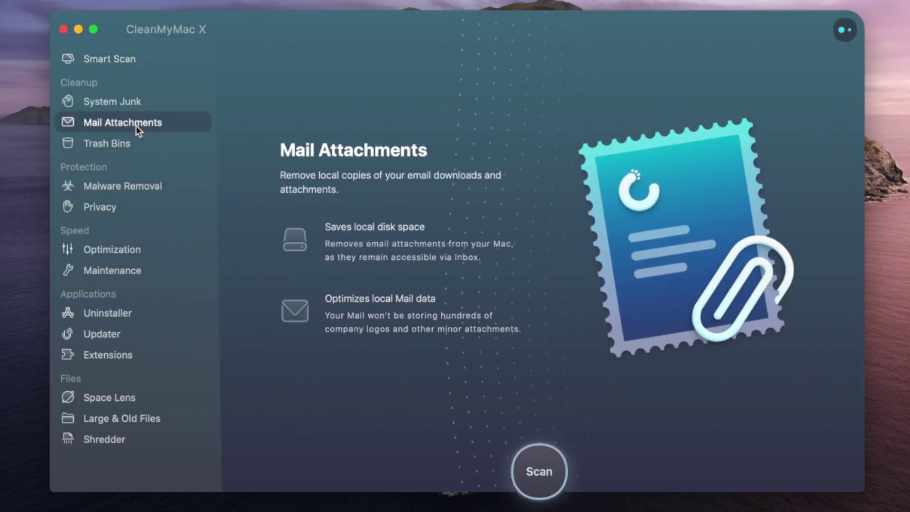
{"action": "left_click", "coordinate": [136, 143]}
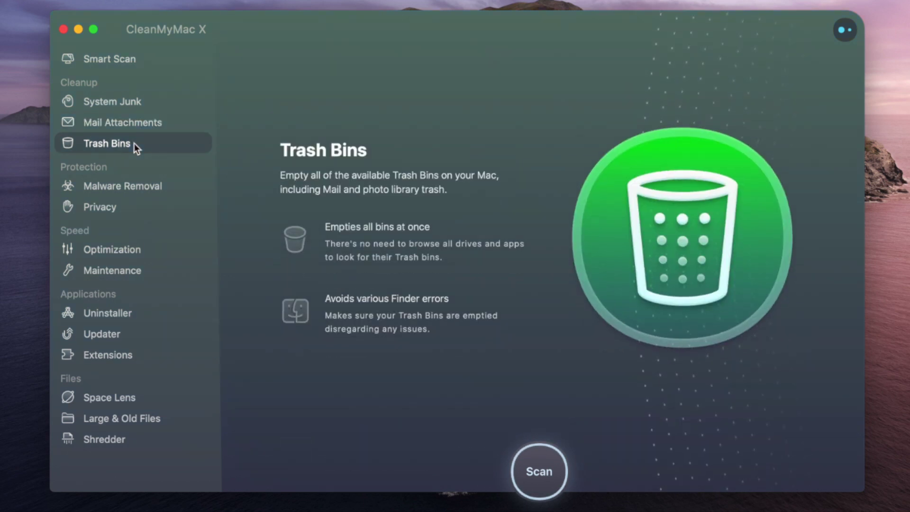
{"action": "left_click", "coordinate": [122, 312]}
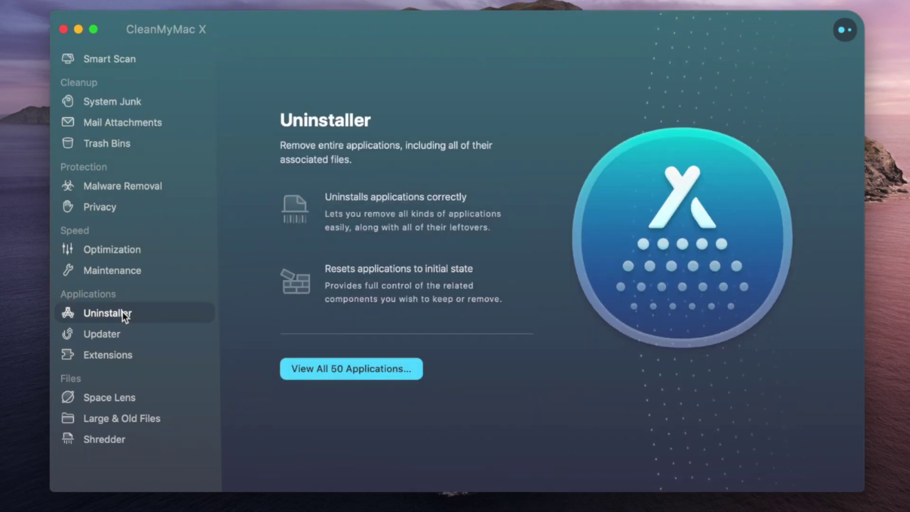
{"action": "left_click", "coordinate": [316, 371]}
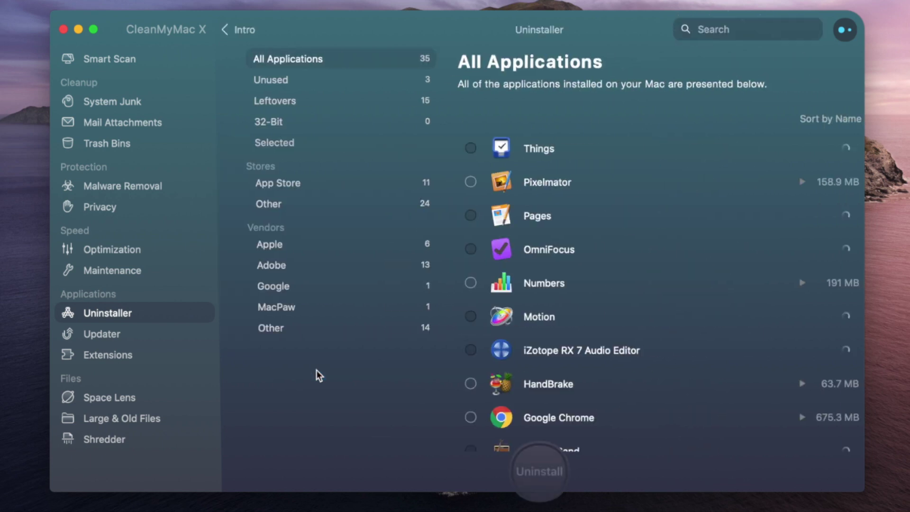
{"action": "left_click", "coordinate": [455, 384]}
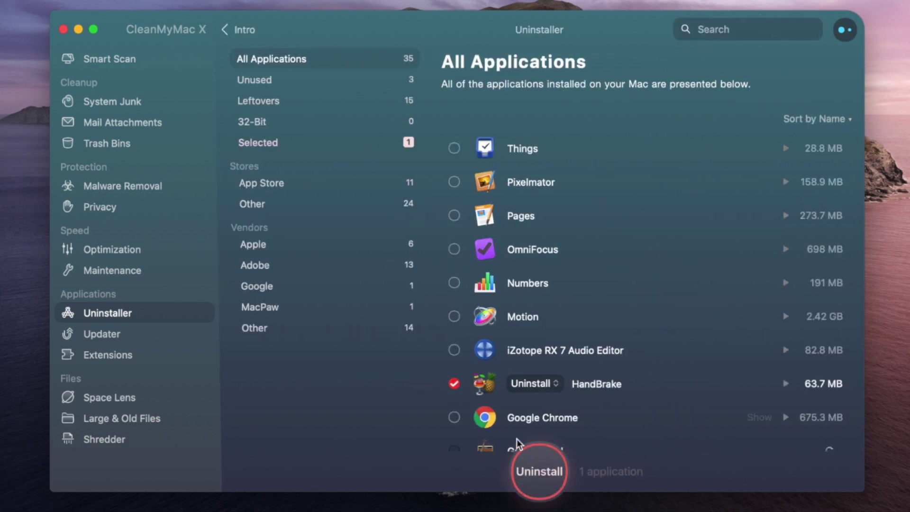
{"action": "left_click", "coordinate": [545, 471]}
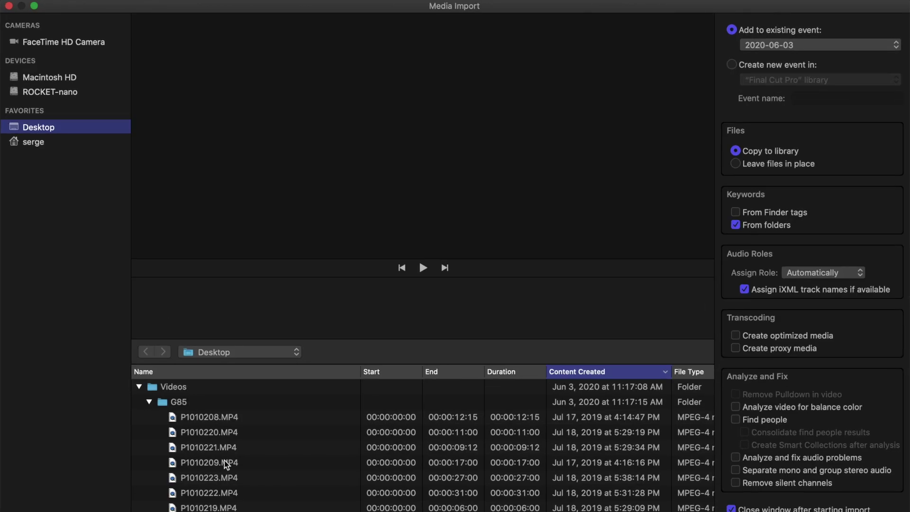
Import P1010209.MP4 into the 2020-06-03 event with Files set to Copy to library
{"action": "left_click", "coordinate": [225, 463]}
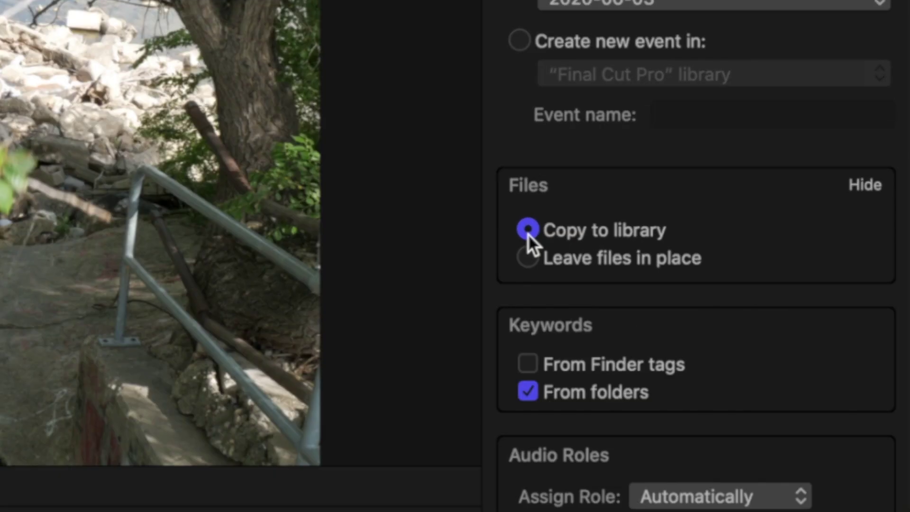
{"action": "left_click", "coordinate": [528, 262]}
{"action": "left_click", "coordinate": [529, 231]}
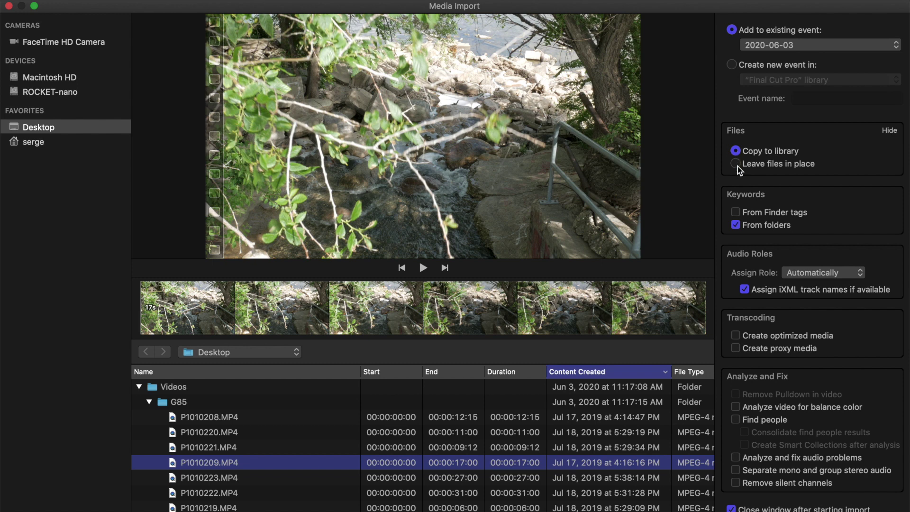
{"action": "left_click", "coordinate": [737, 166]}
{"action": "left_click", "coordinate": [738, 151]}
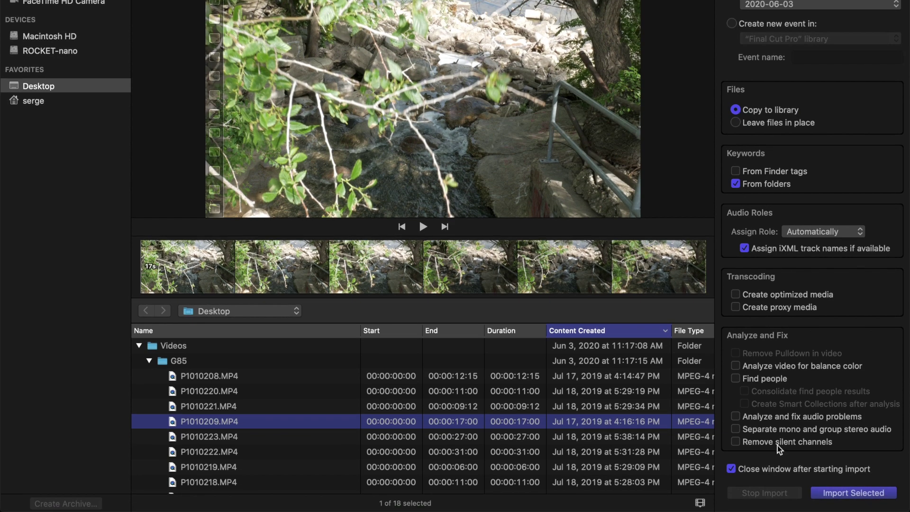
{"action": "left_click", "coordinate": [854, 493]}
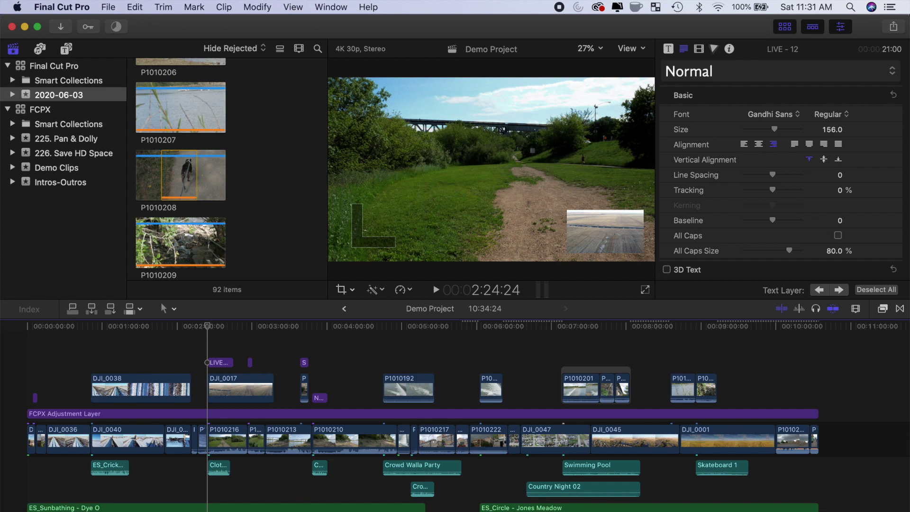
In Finder, browse Movies > Final Cut Pro package contents > 2020-06-03 > Original Media
{"action": "left_click", "coordinate": [25, 27]}
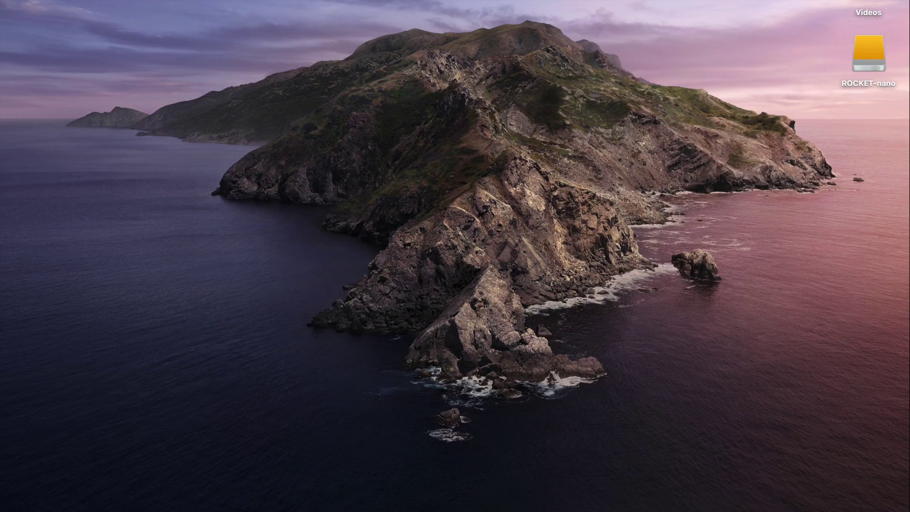
{"action": "mouse_move", "coordinate": [89, 503]}
{"action": "left_click", "coordinate": [50, 489]}
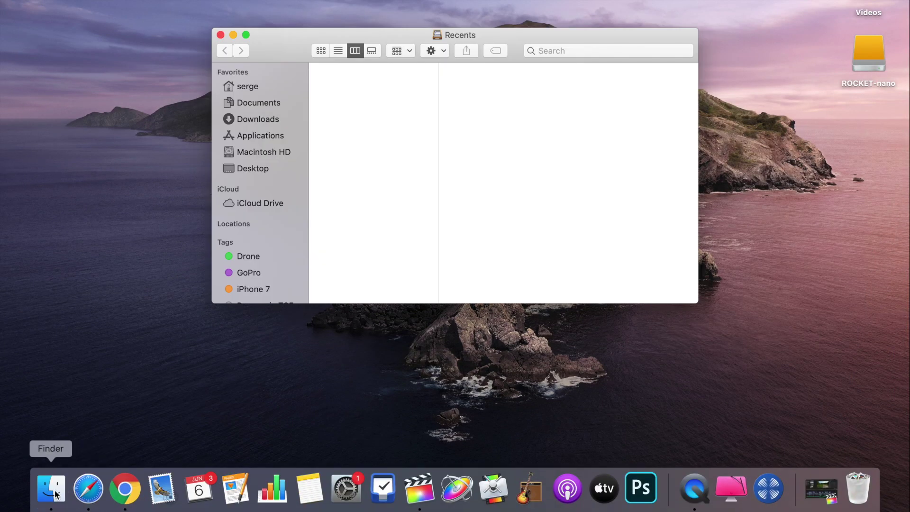
{"action": "left_click", "coordinate": [251, 88]}
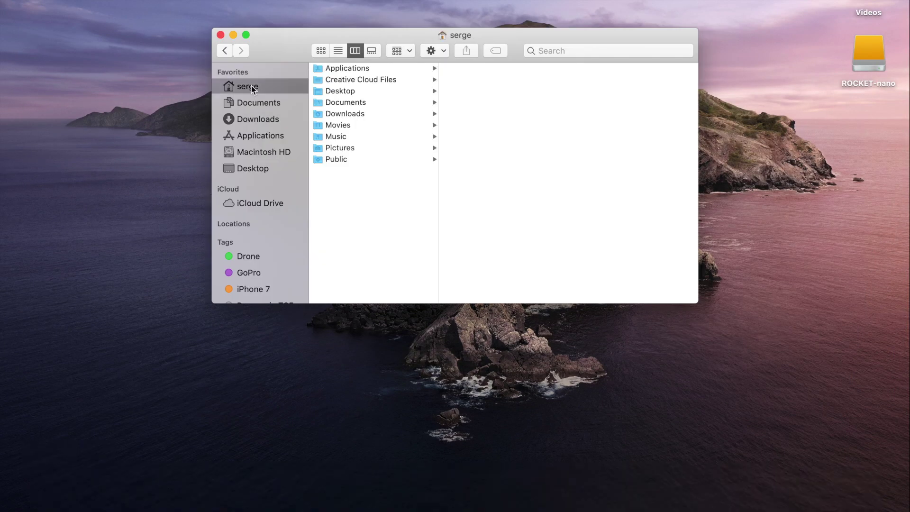
{"action": "left_click", "coordinate": [339, 126]}
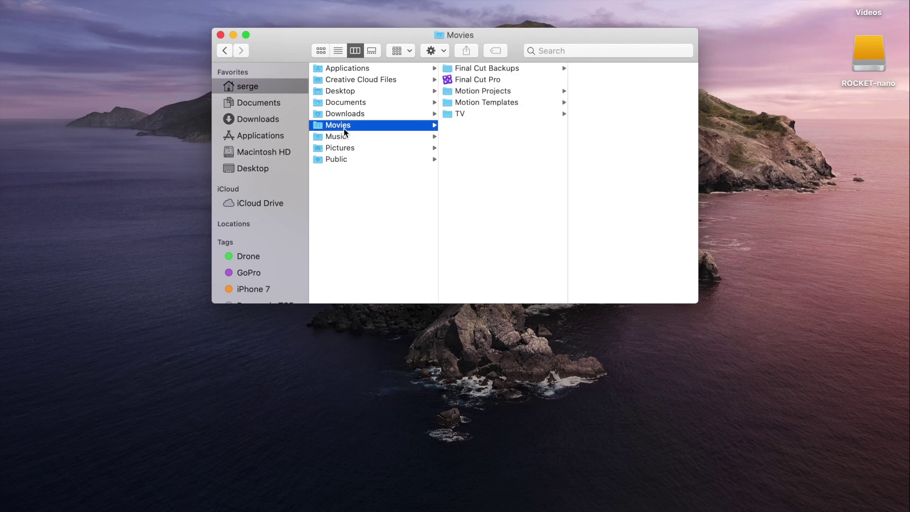
{"action": "left_click", "coordinate": [469, 80]}
{"action": "right_click", "coordinate": [470, 81]}
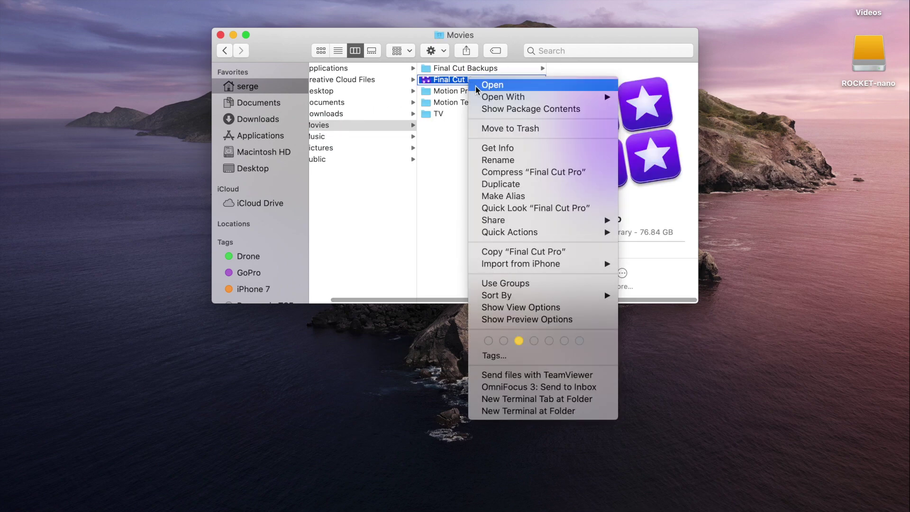
{"action": "left_click", "coordinate": [501, 110]}
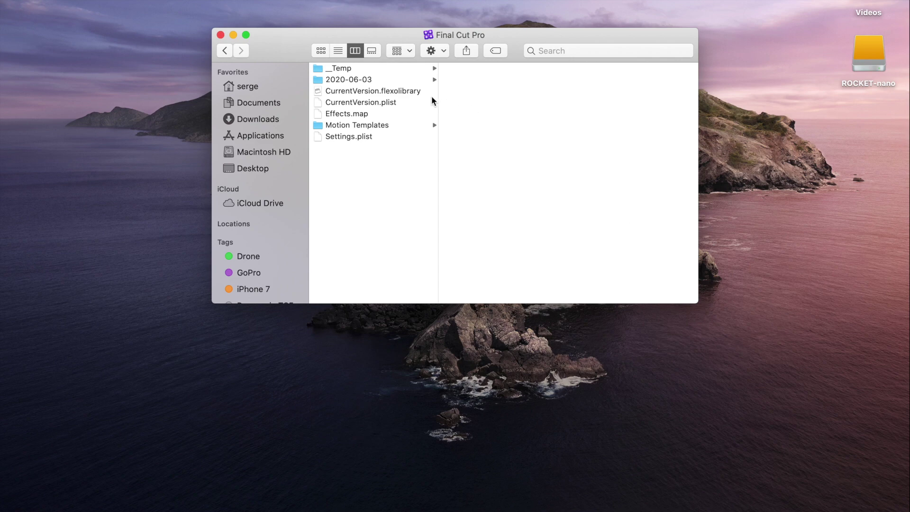
{"action": "left_click", "coordinate": [419, 80]}
{"action": "left_click", "coordinate": [483, 103]}
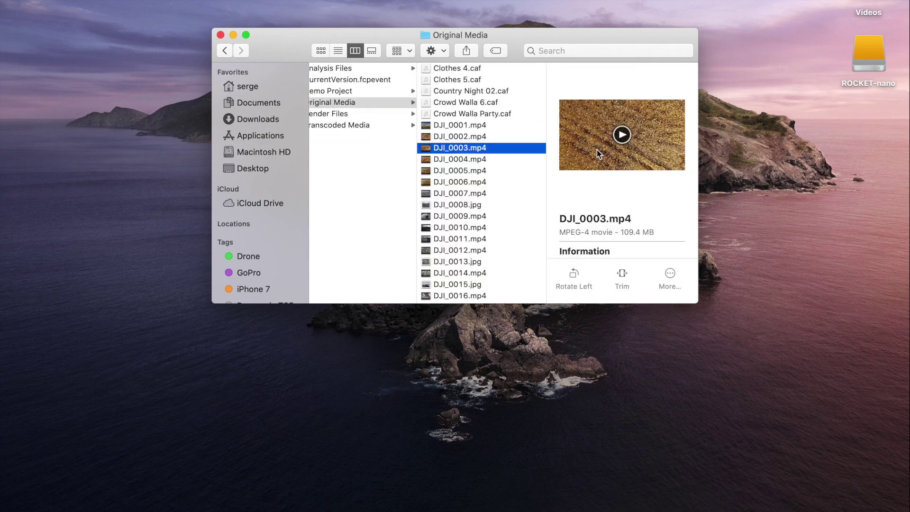
Back in Final Cut Pro, import P1010221.MP4 with Files set to Copy to library
{"action": "left_click", "coordinate": [221, 35]}
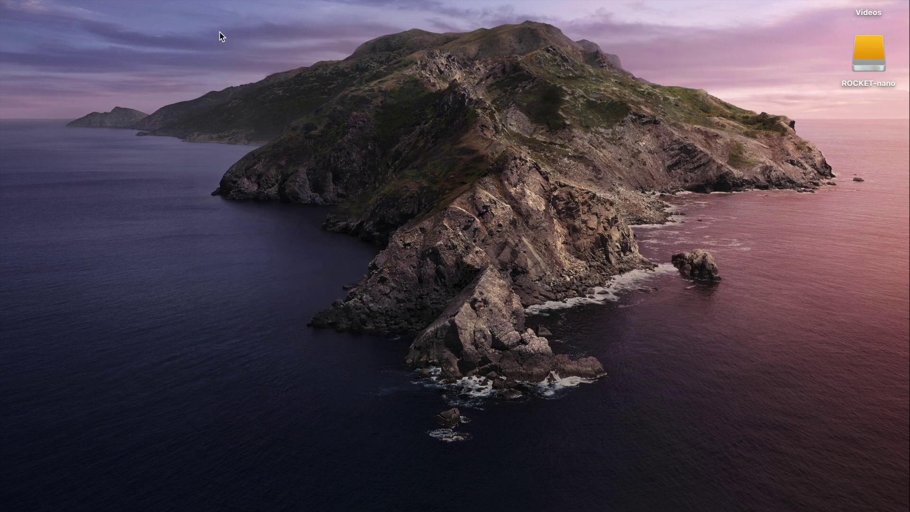
{"action": "left_click", "coordinate": [812, 483]}
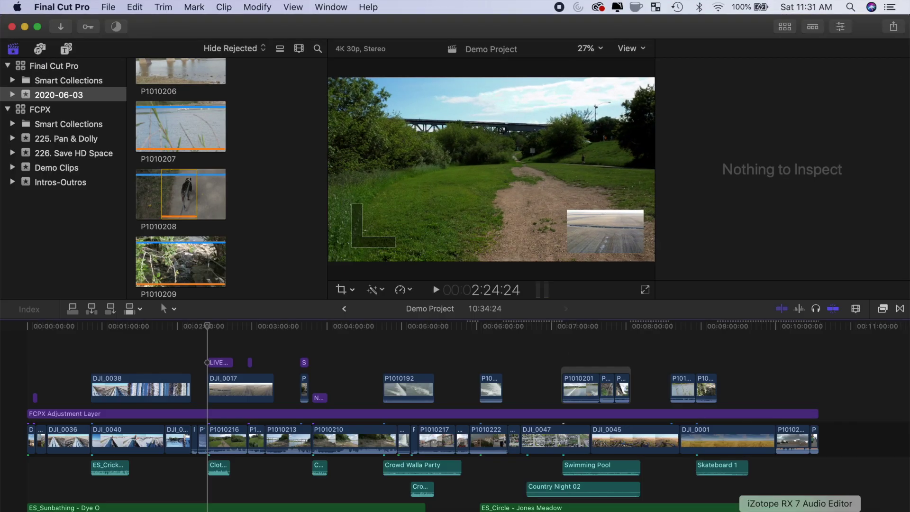
{"action": "key", "text": "super+i"}
{"action": "left_click", "coordinate": [234, 464]}
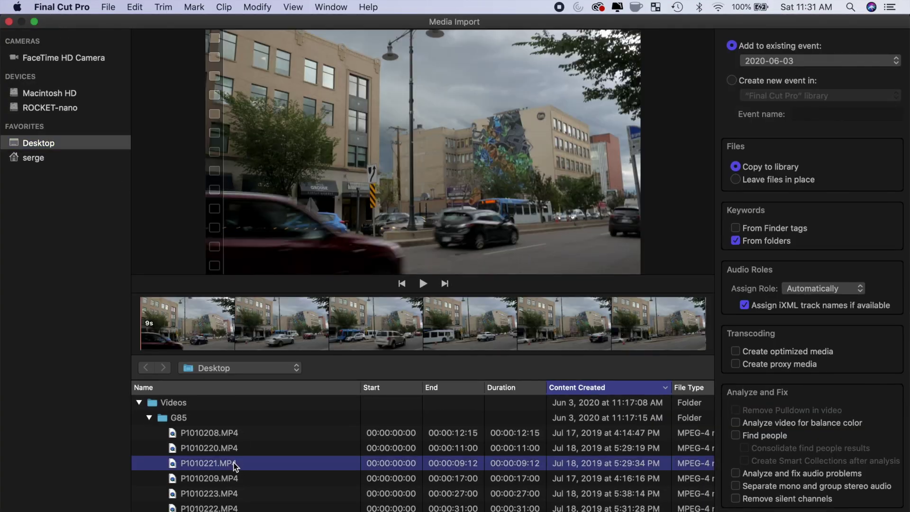
{"action": "left_click", "coordinate": [736, 180]}
{"action": "left_click", "coordinate": [737, 167]}
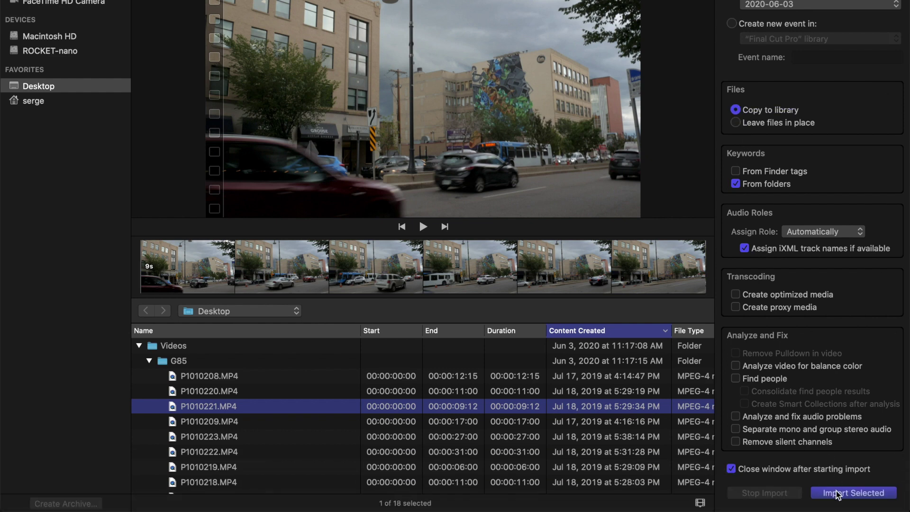
{"action": "left_click", "coordinate": [861, 490]}
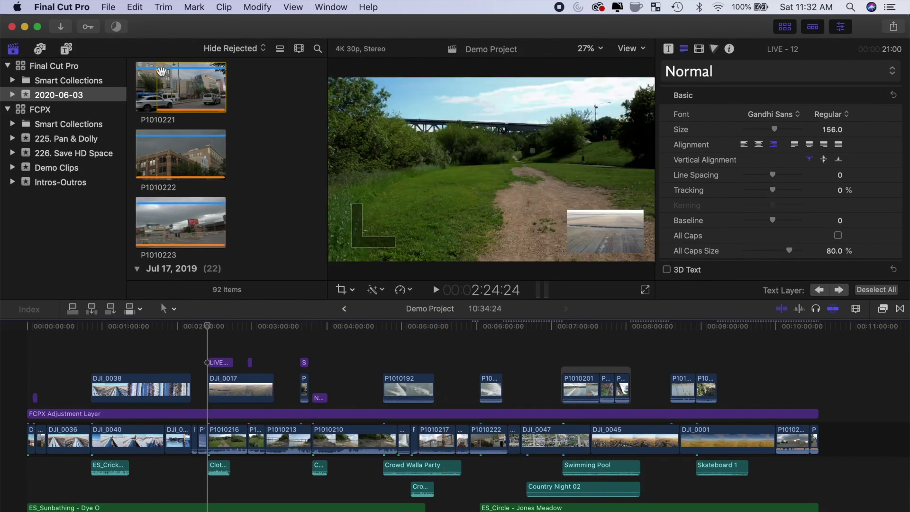
Copy P1010221.MP4 from Videos > G85 onto the ROCKET-nano drive, then restore Final Cut Pro
{"action": "key", "text": "super+m"}
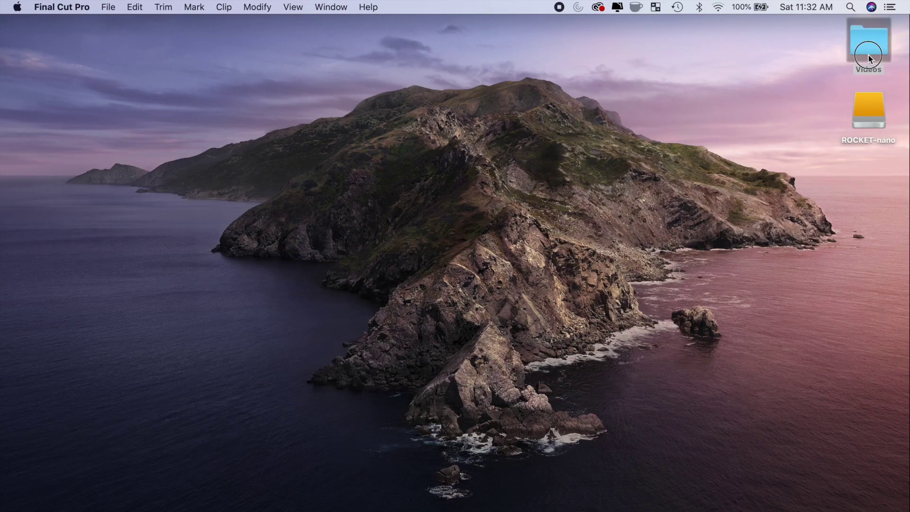
{"action": "double_click", "coordinate": [868, 47]}
{"action": "left_click", "coordinate": [682, 87]}
{"action": "left_click", "coordinate": [813, 107]}
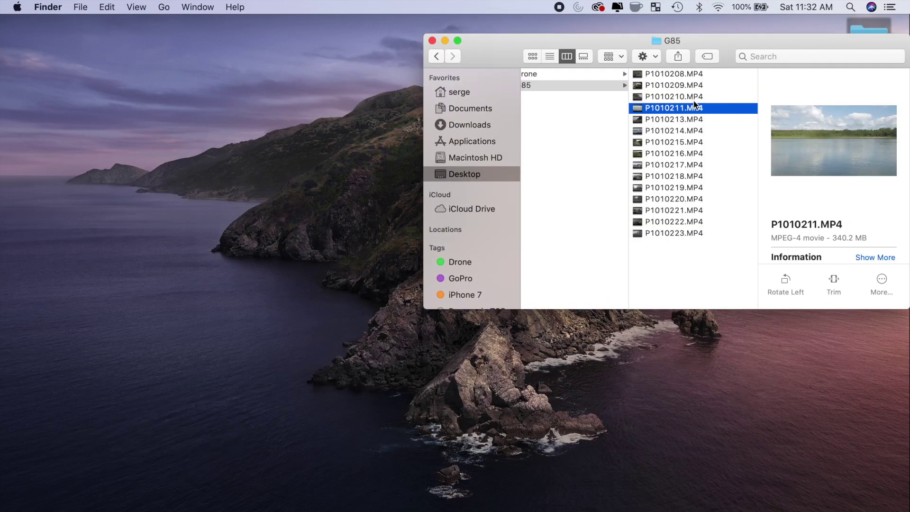
{"action": "left_click", "coordinate": [674, 210]}
{"action": "left_click_drag", "start_coordinate": [712, 39], "coordinate": [477, 45]}
{"action": "left_click_drag", "start_coordinate": [437, 217], "coordinate": [872, 116]}
{"action": "left_click", "coordinate": [206, 46]}
{"action": "mouse_move", "coordinate": [788, 510]}
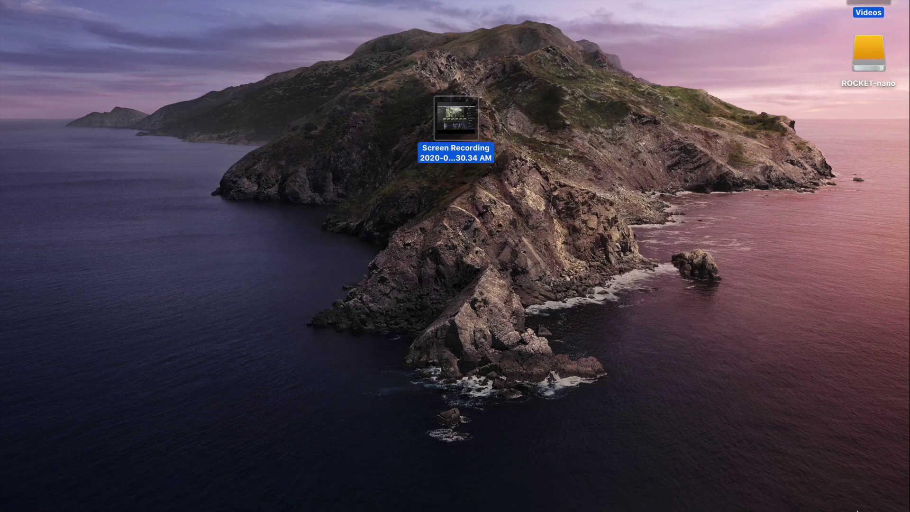
{"action": "left_click", "coordinate": [789, 491]}
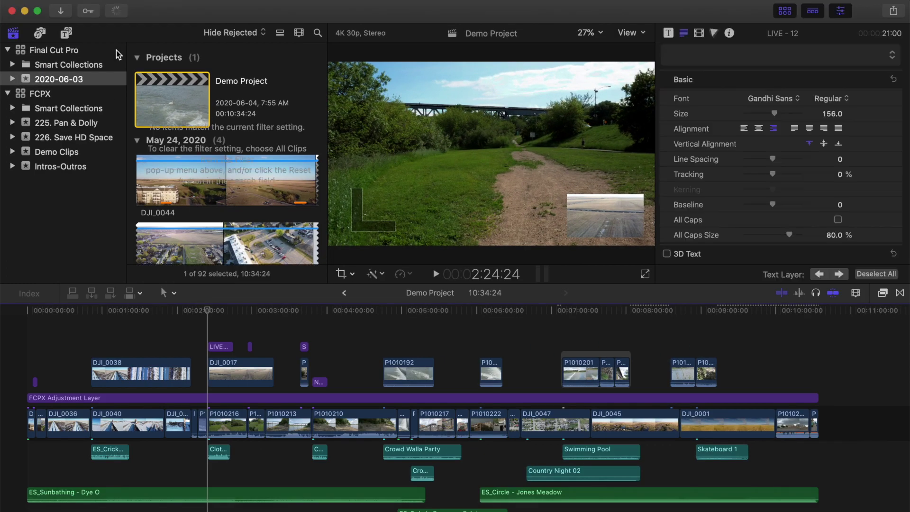
Select P1010221.MP4 for import with both Create optimized media and Create proxy media unchecked
{"action": "left_click", "coordinate": [63, 17]}
{"action": "left_click", "coordinate": [242, 467]}
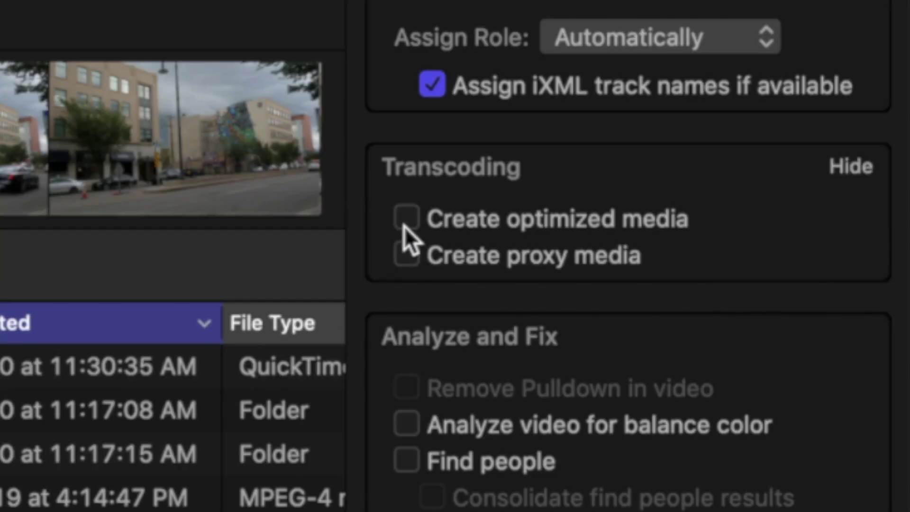
{"action": "left_click", "coordinate": [736, 336]}
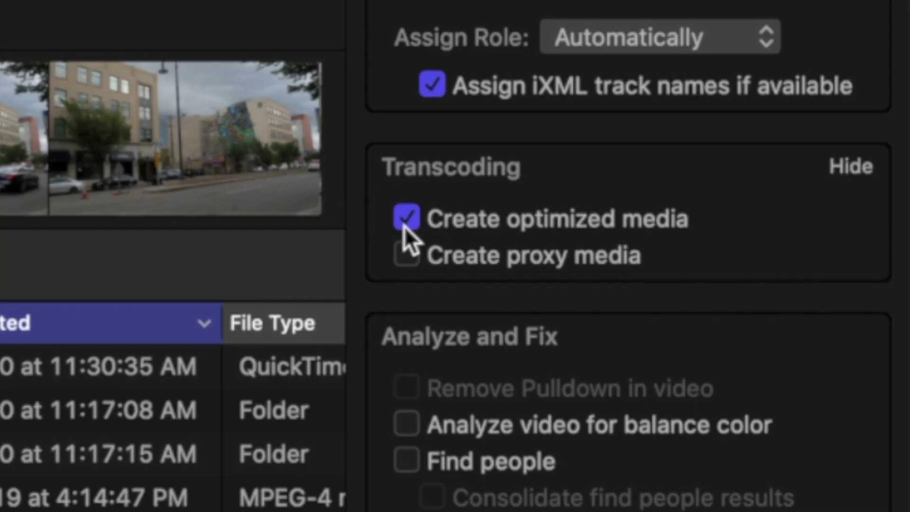
{"action": "left_click", "coordinate": [409, 259]}
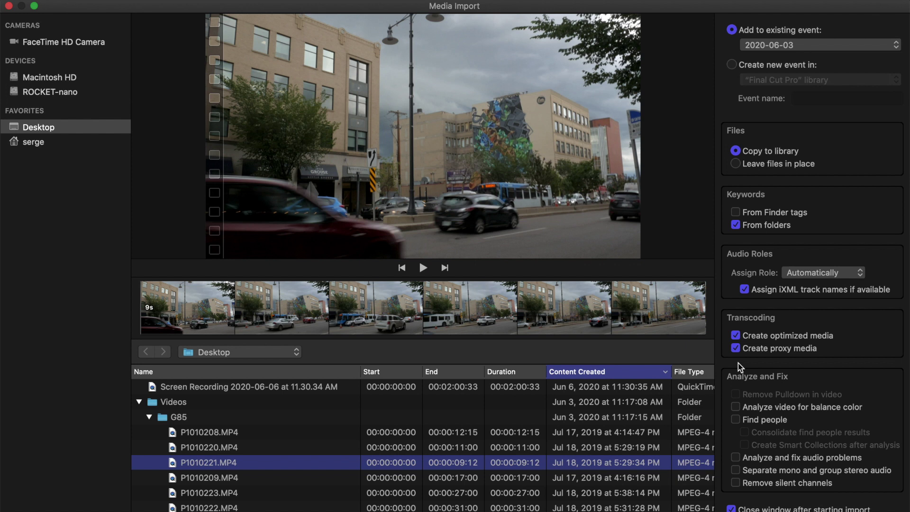
{"action": "left_click", "coordinate": [735, 348]}
{"action": "left_click", "coordinate": [736, 336]}
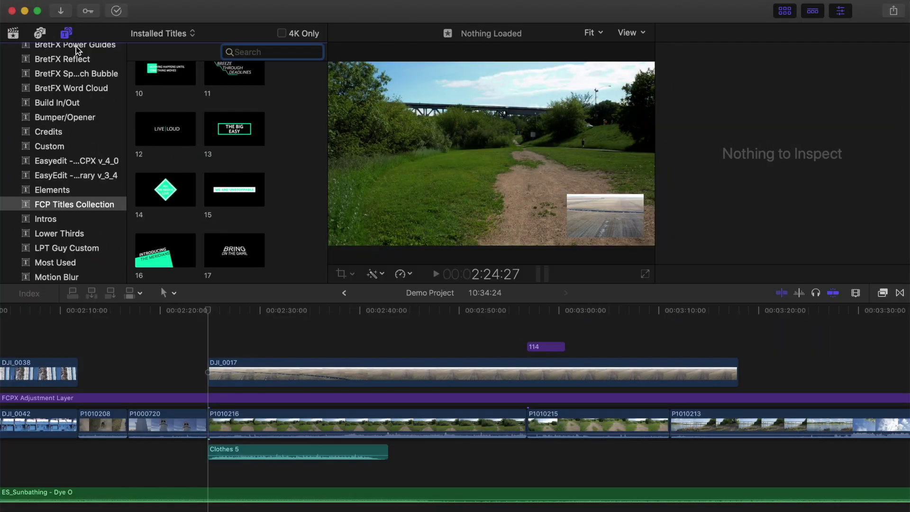
Drag the LIVE LOUD title onto the timeline above the DJI_0017 clip
{"action": "left_click_drag", "start_coordinate": [175, 132], "coordinate": [322, 351]}
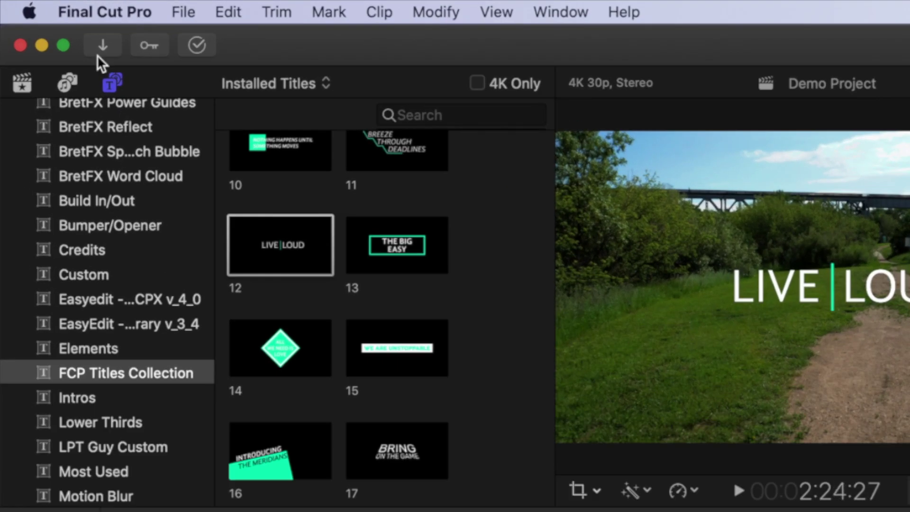
Uncheck Background render in Playback preferences, then play and stop the LIVE LOUD title
{"action": "left_click", "coordinate": [105, 10]}
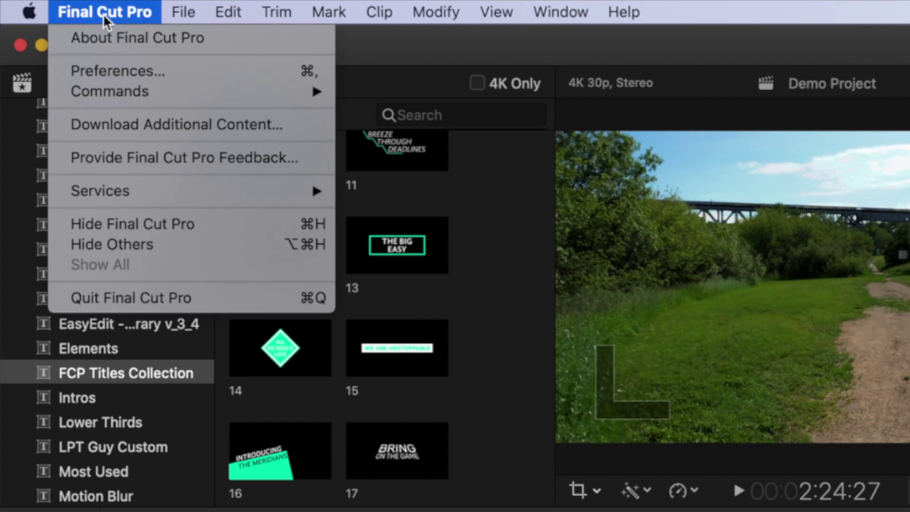
{"action": "left_click", "coordinate": [120, 72]}
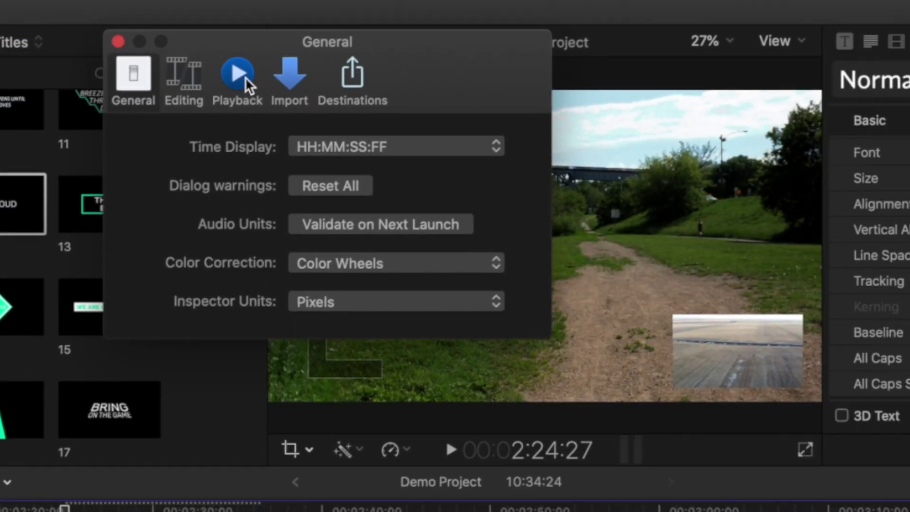
{"action": "left_click", "coordinate": [526, 114]}
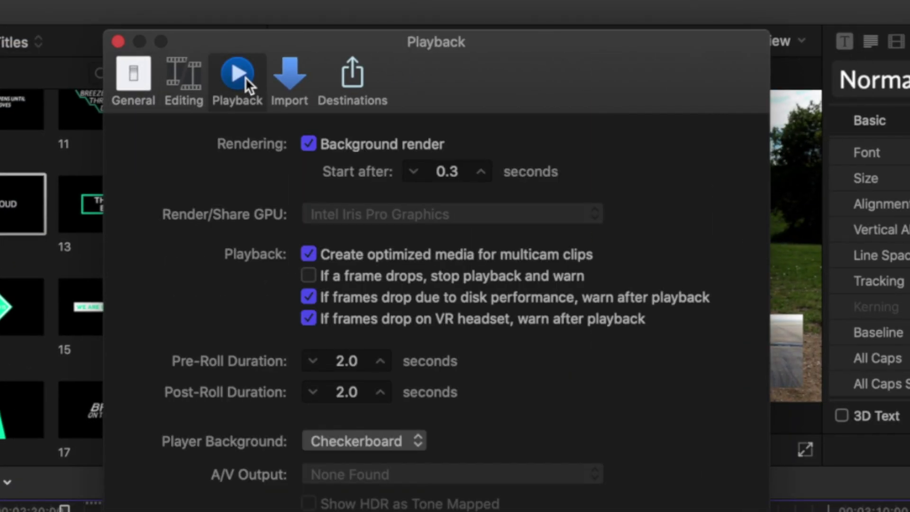
{"action": "left_click", "coordinate": [309, 145]}
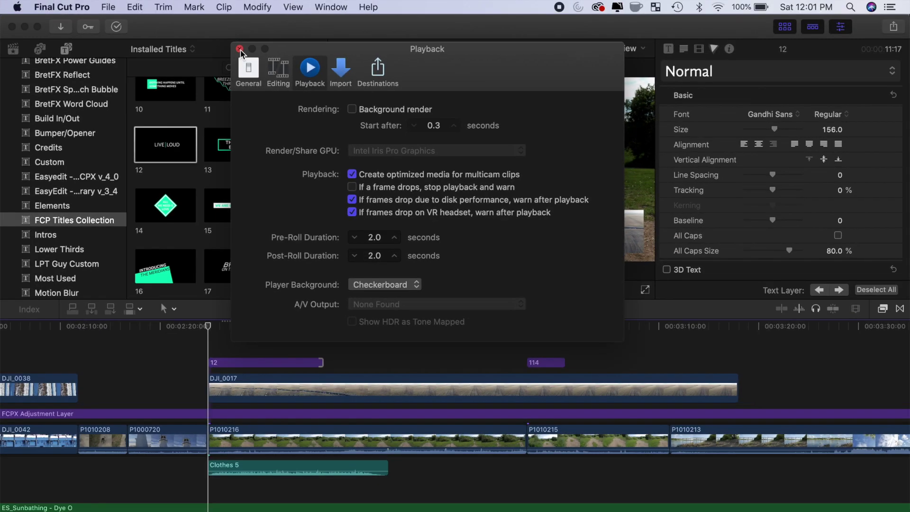
{"action": "key", "text": "cmd+w"}
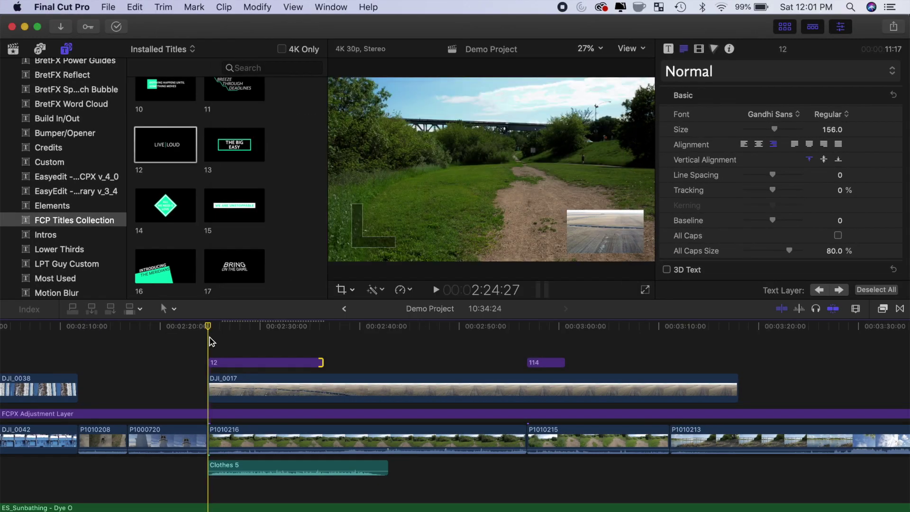
{"action": "key", "text": "space"}
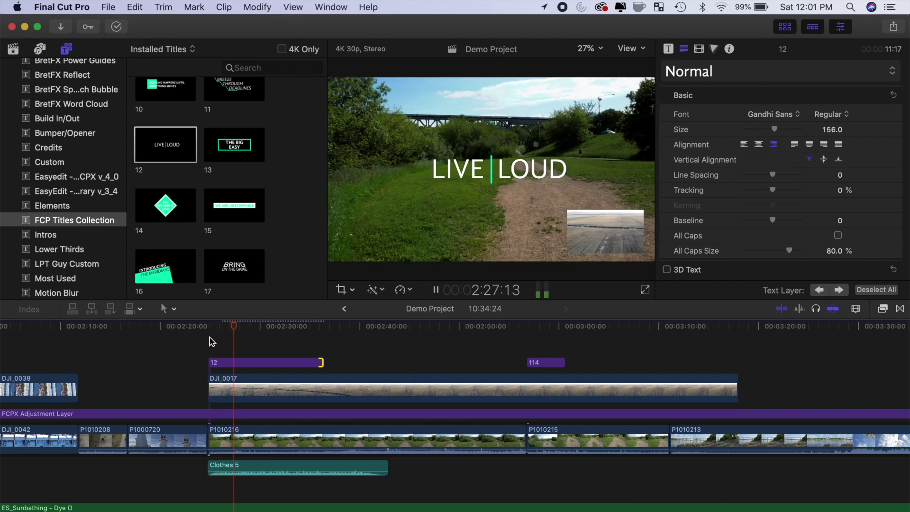
{"action": "key", "text": "space"}
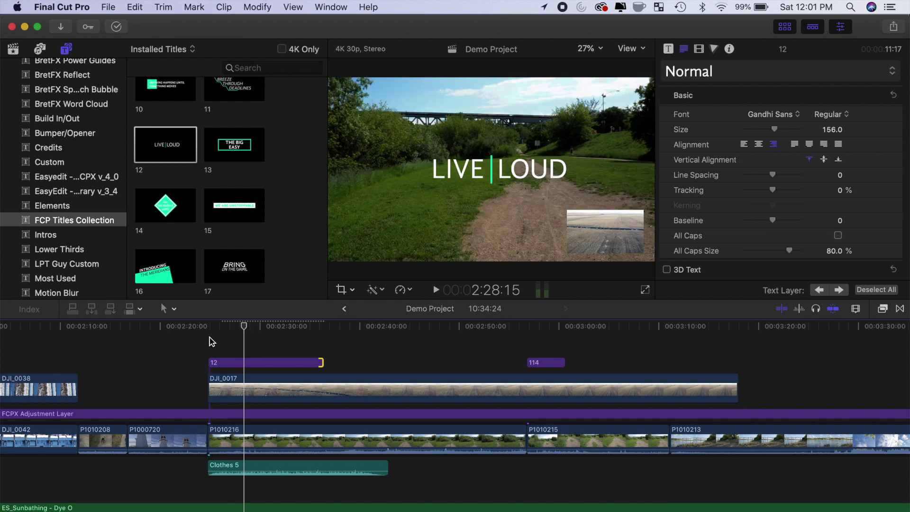
Select the LIVE LOUD title and DJI_0017 clip and apply Modify > Render Selection
{"action": "left_click", "coordinate": [241, 363]}
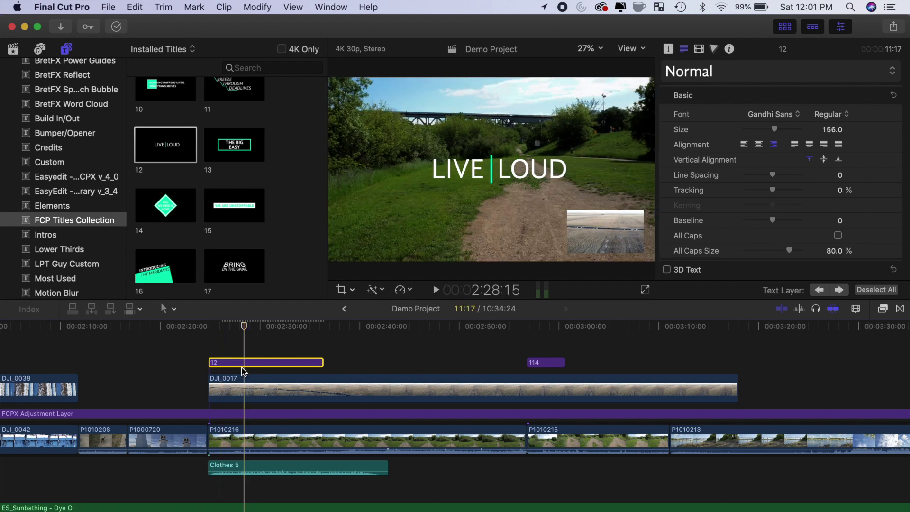
{"action": "left_click", "coordinate": [248, 388], "text": "super"}
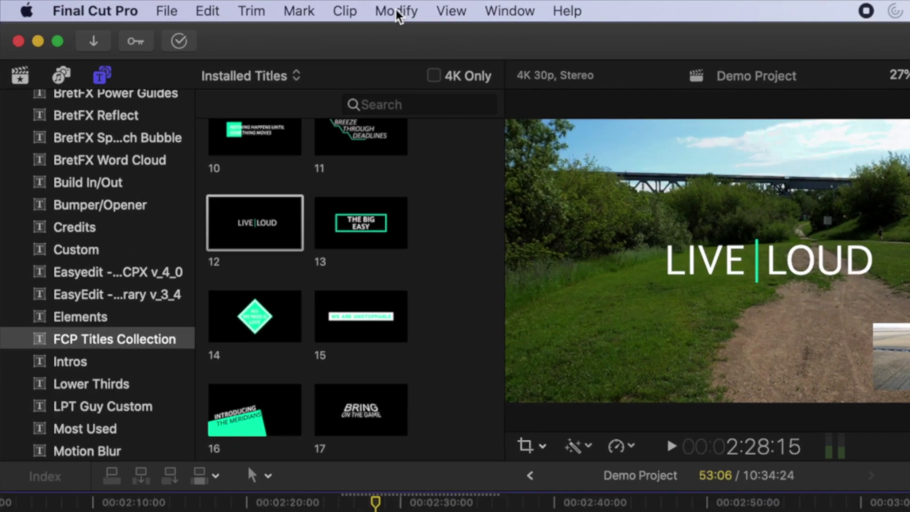
{"action": "left_click", "coordinate": [397, 11]}
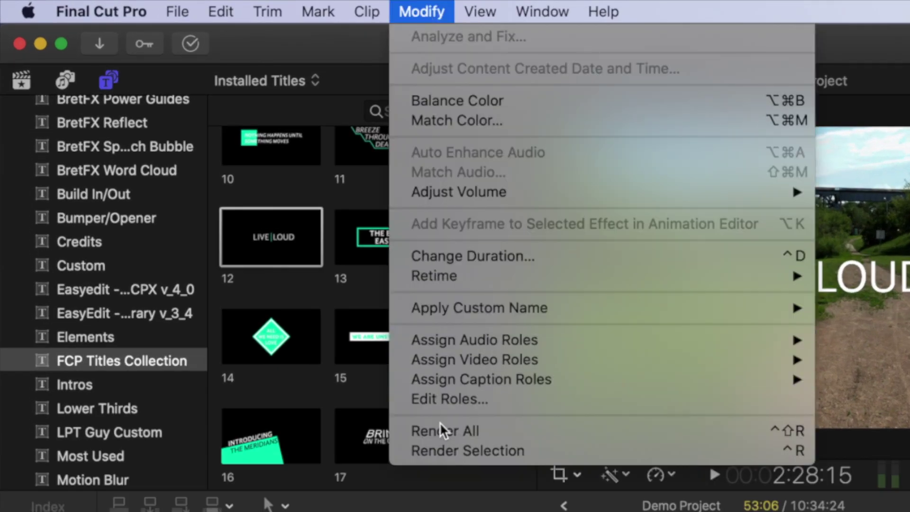
{"action": "left_click", "coordinate": [571, 451]}
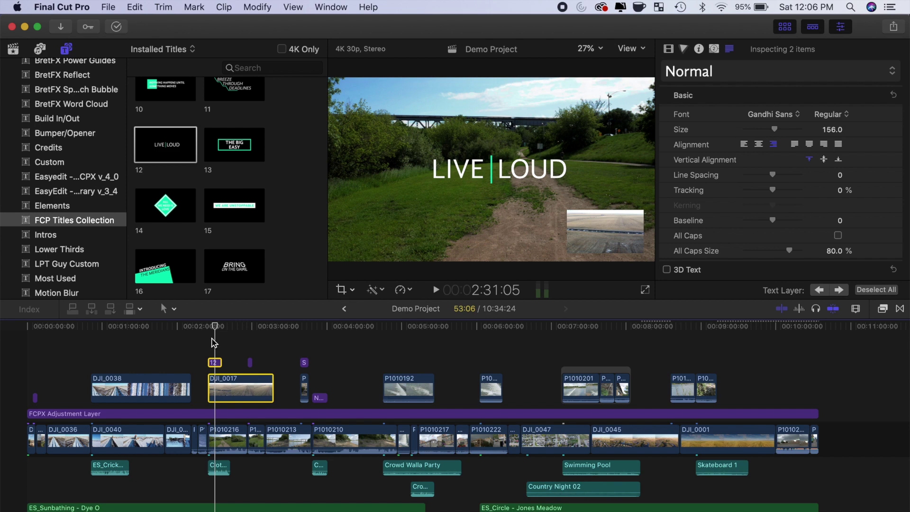
Delete Demo Project's generated render, optimized and proxy files via Delete Generated Project Files
{"action": "left_click", "coordinate": [13, 49]}
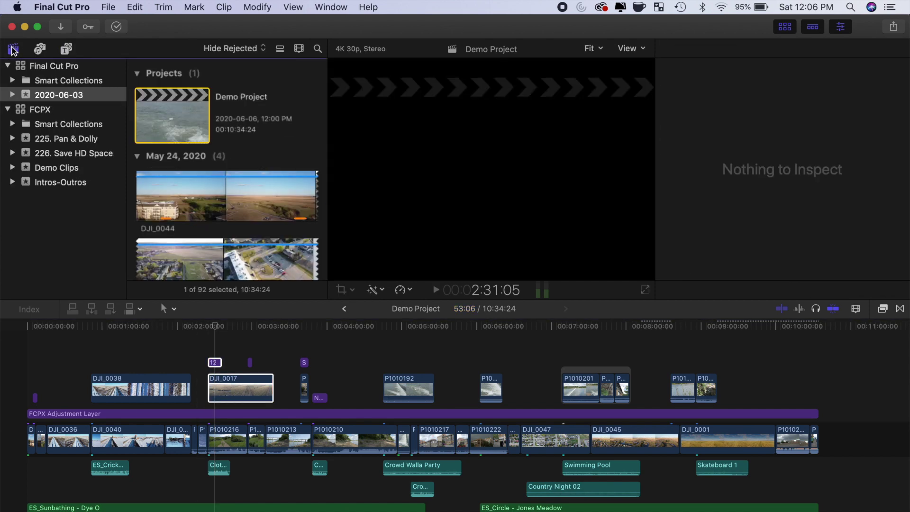
{"action": "left_click", "coordinate": [175, 114]}
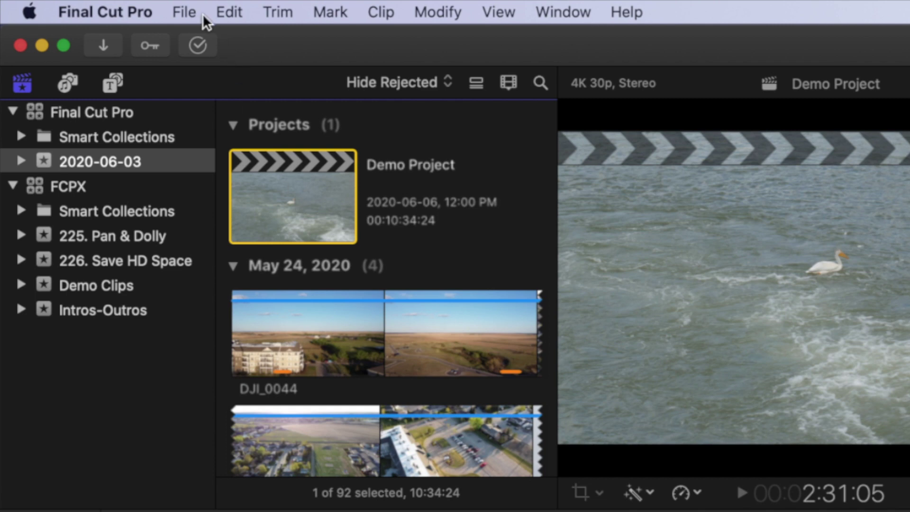
{"action": "left_click", "coordinate": [199, 14]}
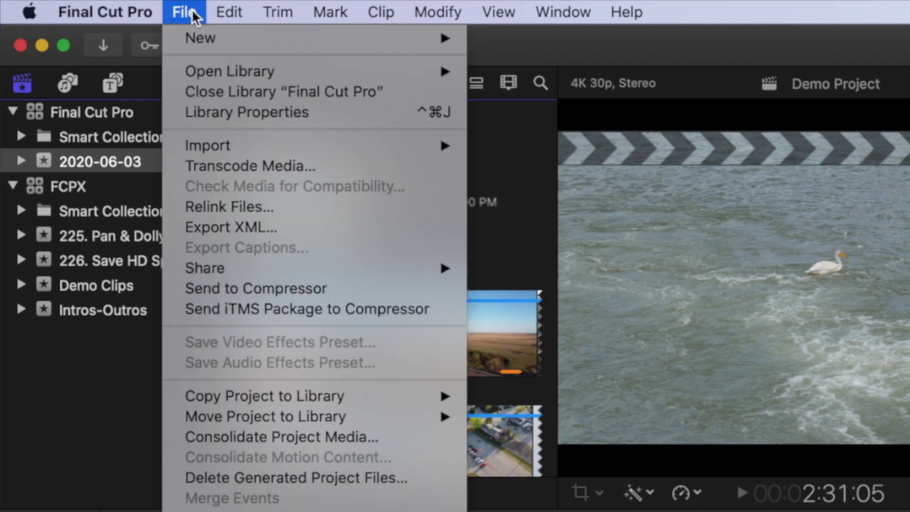
{"action": "left_click", "coordinate": [366, 480]}
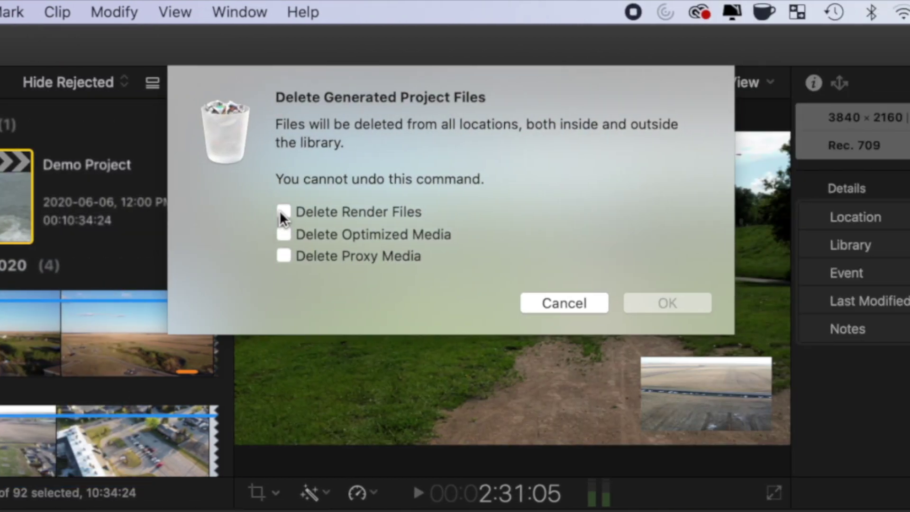
{"action": "left_click", "coordinate": [282, 214]}
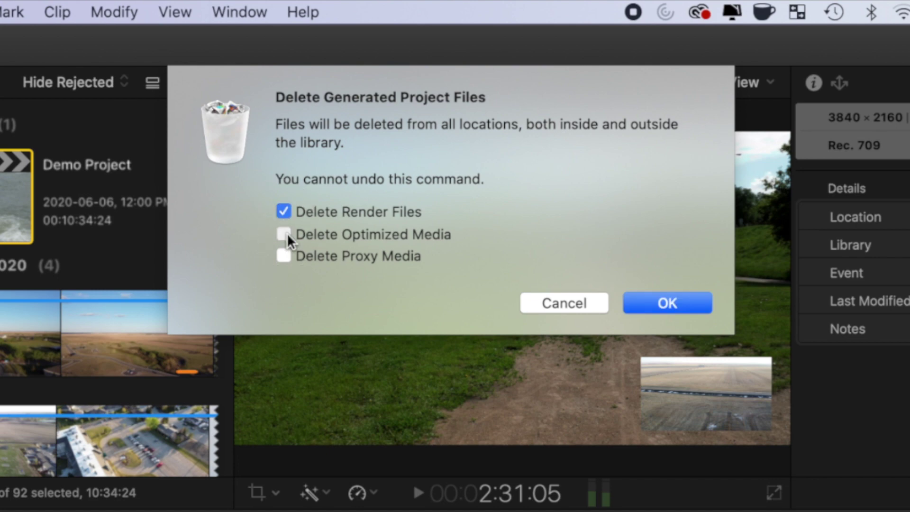
{"action": "left_click", "coordinate": [643, 305]}
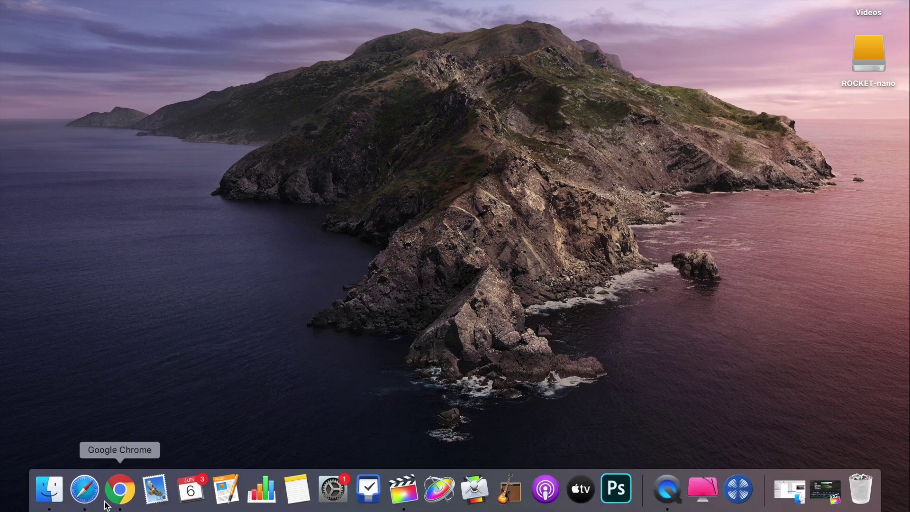
Load the pasted MacPaw CleanMyMac X store link in Safari and scroll to the coupon section
{"action": "left_click", "coordinate": [83, 490]}
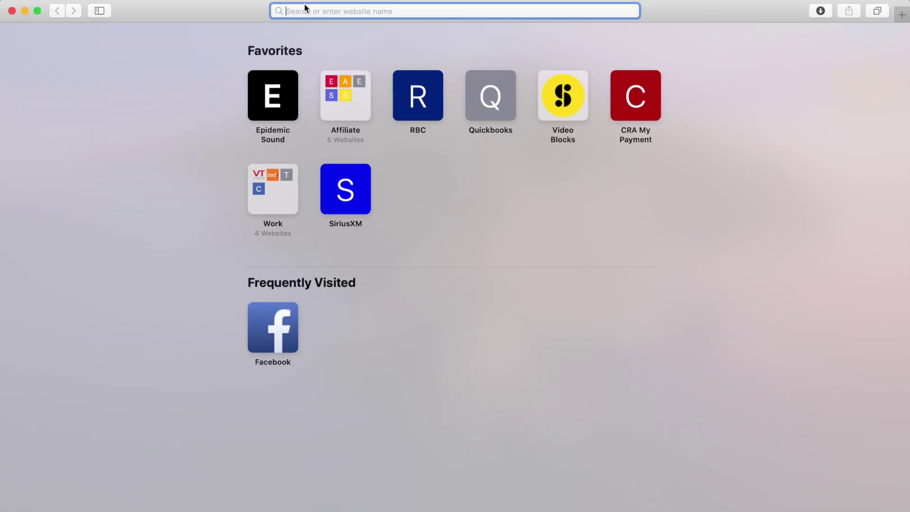
{"action": "type", "text": "https://macpaw.audw.net/c/1963784/94160/1733"}
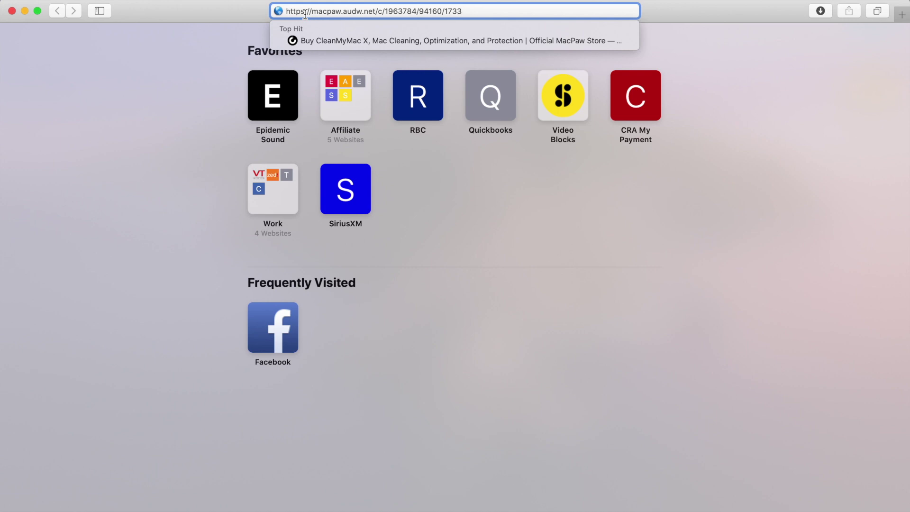
{"action": "key", "text": "Return"}
{"action": "scroll", "coordinate": [268, 66], "scroll_direction": "down", "scroll_amount": 8}
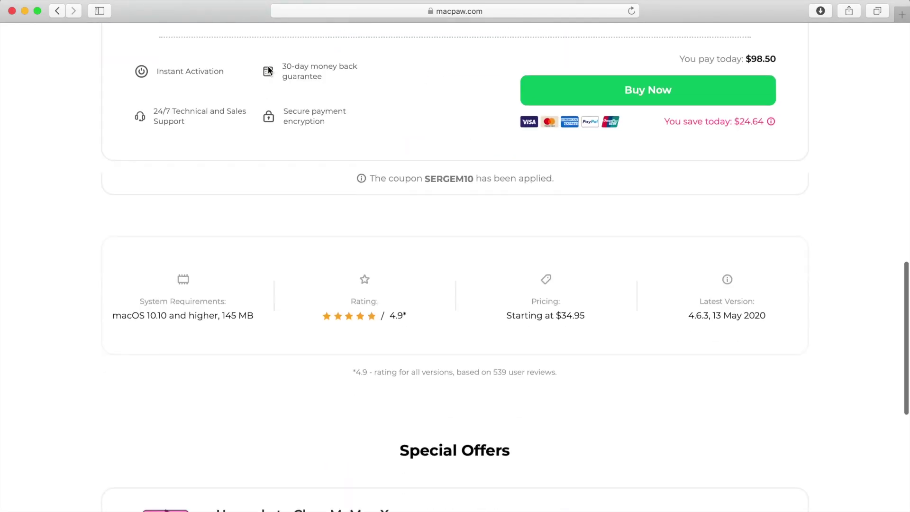
{"action": "scroll", "coordinate": [269, 66], "scroll_direction": "down", "scroll_amount": 10}
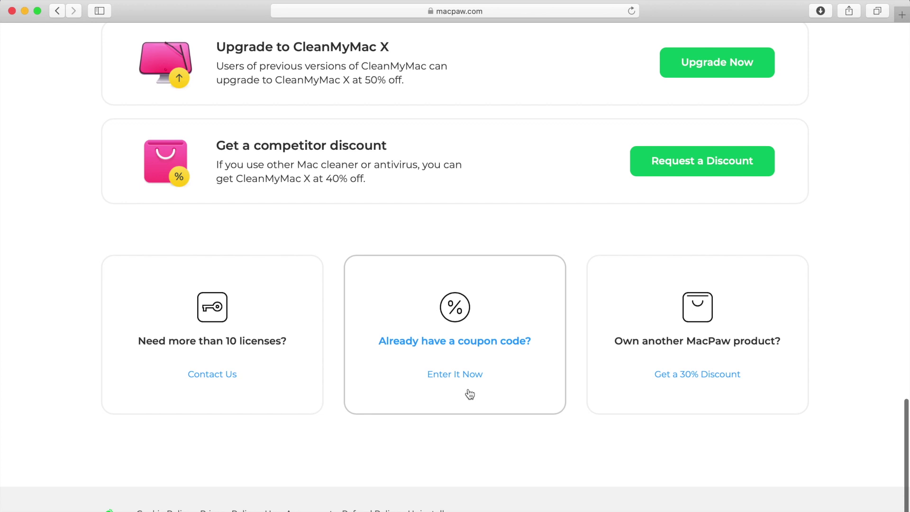
Enter and verify coupon code SERGEM10, then dismiss the discount confirmation
{"action": "left_click", "coordinate": [458, 377]}
{"action": "left_click", "coordinate": [443, 364]}
{"action": "type", "text": "SERGEM10"}
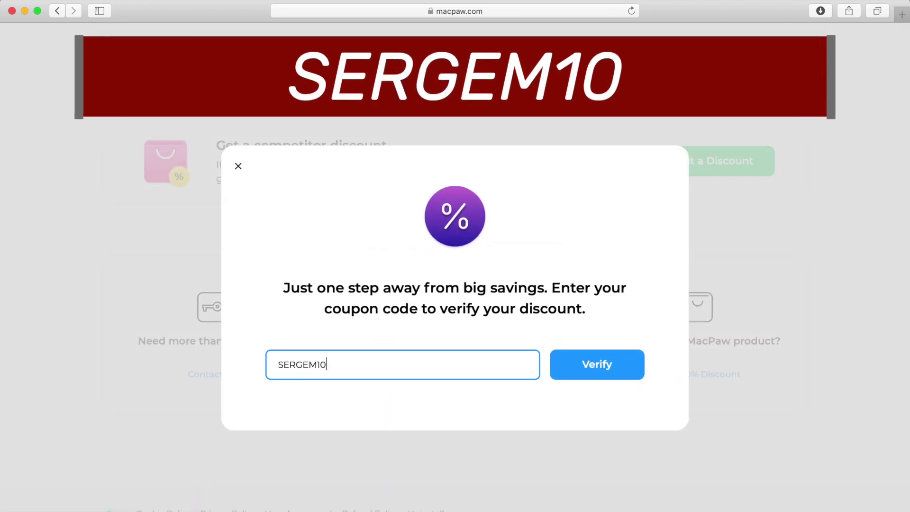
{"action": "left_click", "coordinate": [601, 373]}
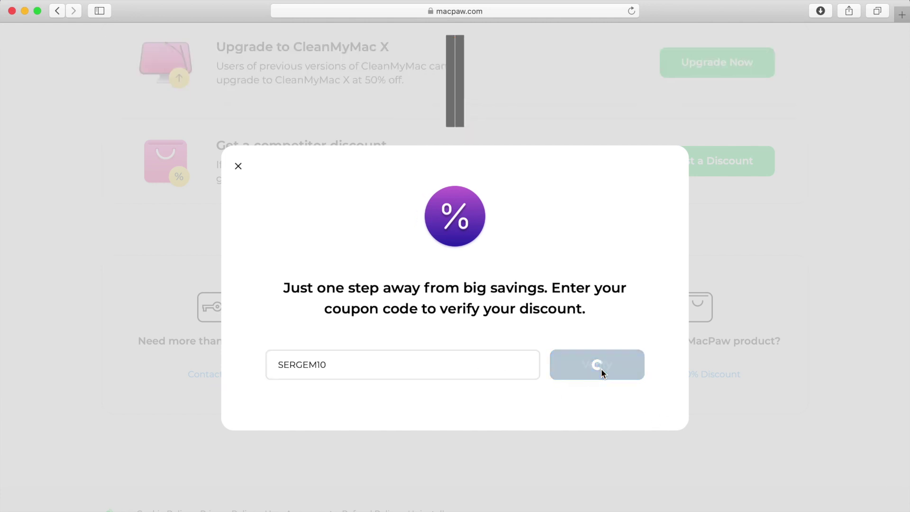
{"action": "left_click", "coordinate": [238, 157]}
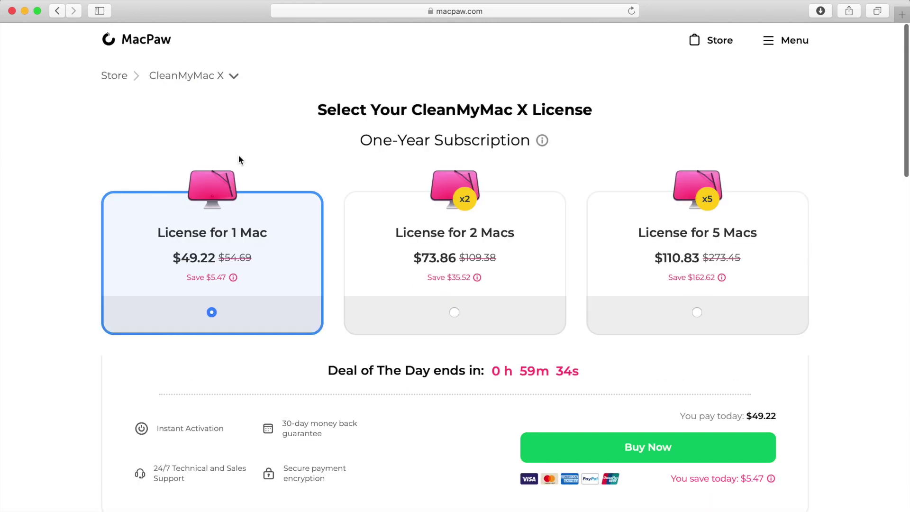